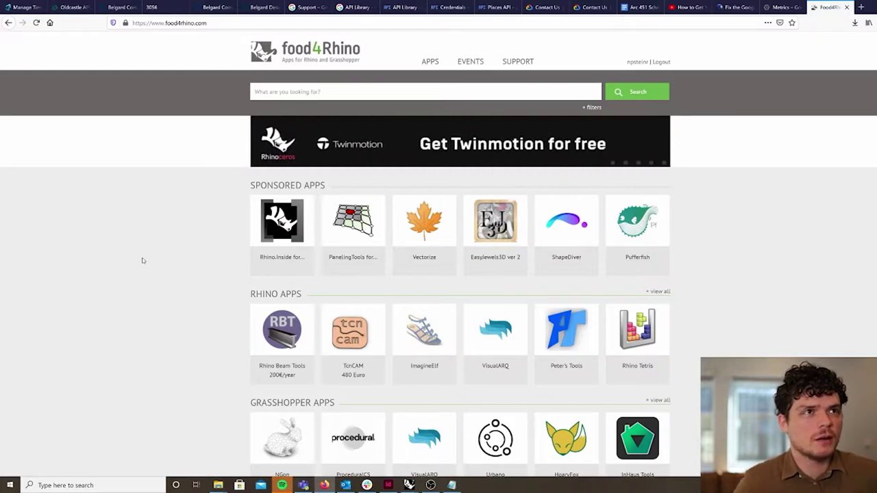
Search food4Rhino for 'meerkat' and open the Meerkat GIS plug-in page
{"action": "left_click", "coordinate": [292, 93]}
{"action": "type", "text": "meerkat"}
{"action": "left_click", "coordinate": [625, 96]}
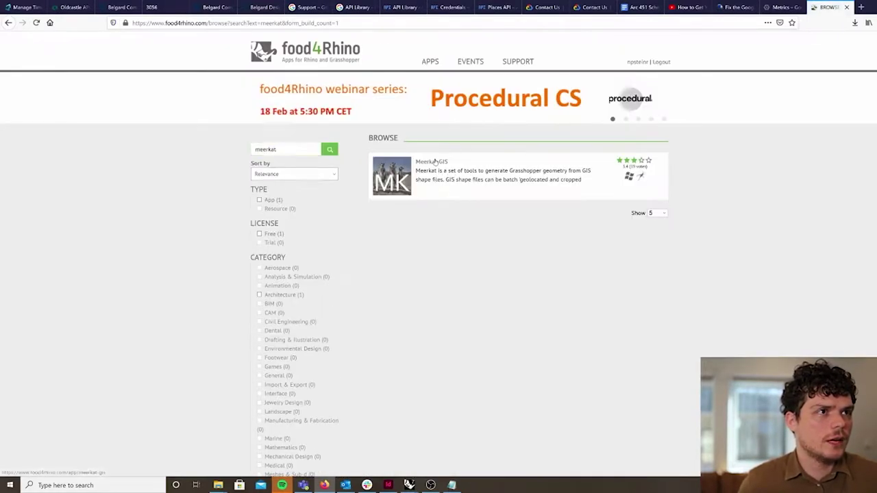
{"action": "left_click", "coordinate": [433, 163]}
Download the Meerkat 1.6.1 release zip from the page's Downloads section
{"action": "scroll", "coordinate": [394, 245], "scroll_direction": "down", "scroll_amount": 5}
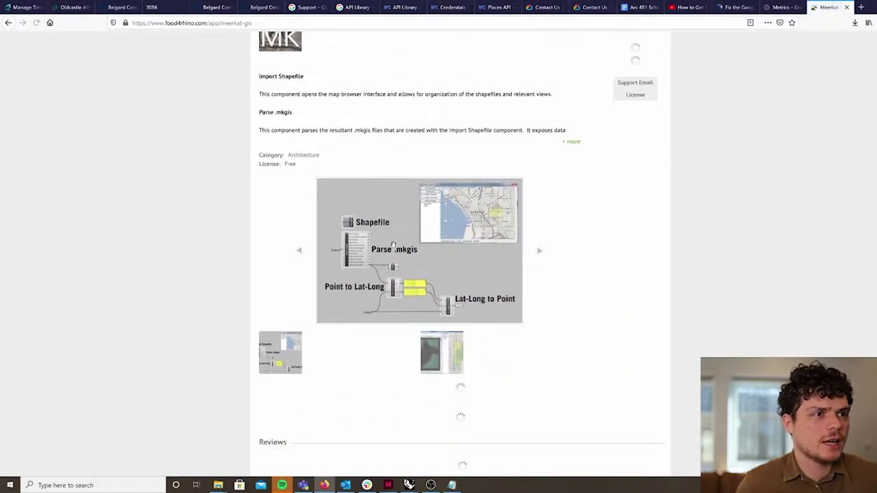
{"action": "scroll", "coordinate": [532, 271], "scroll_direction": "down", "scroll_amount": 4}
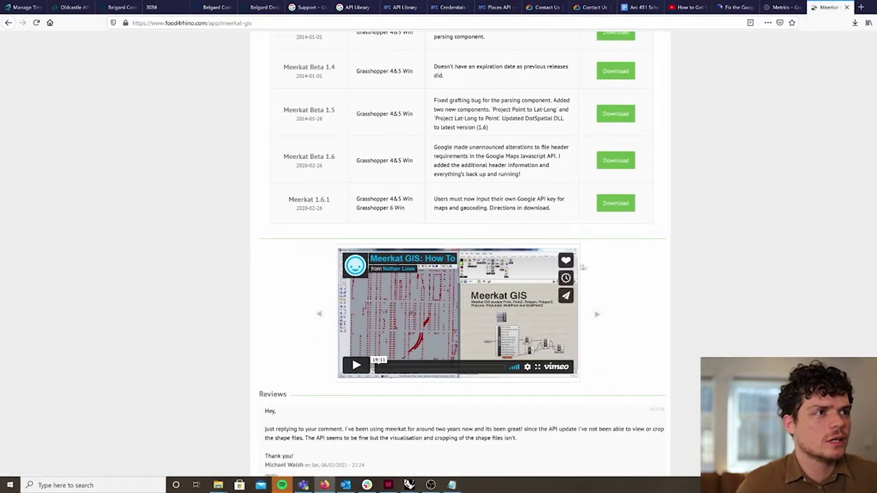
{"action": "scroll", "coordinate": [602, 391], "scroll_direction": "up", "scroll_amount": 4}
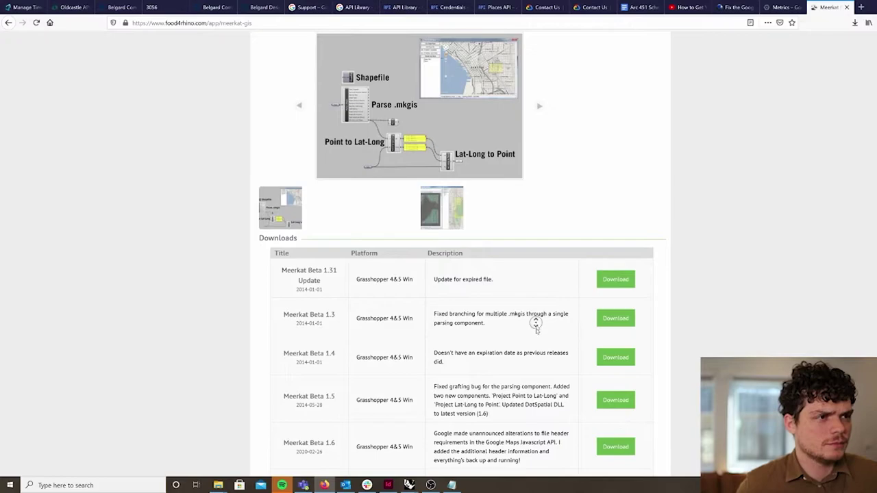
{"action": "scroll", "coordinate": [534, 323], "scroll_direction": "down", "scroll_amount": 2}
{"action": "left_click", "coordinate": [627, 362]}
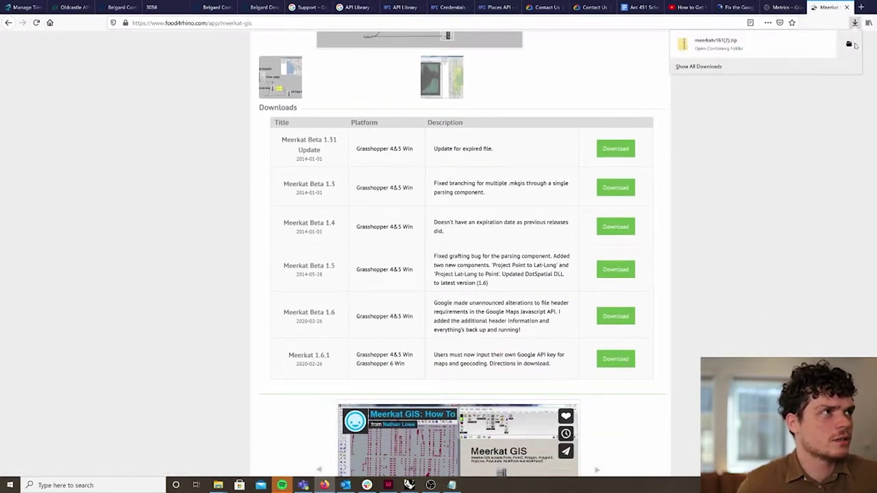
Locate the downloaded Meerkat zip and inspect its properties without changes
{"action": "left_click", "coordinate": [849, 44]}
{"action": "right_click", "coordinate": [253, 157]}
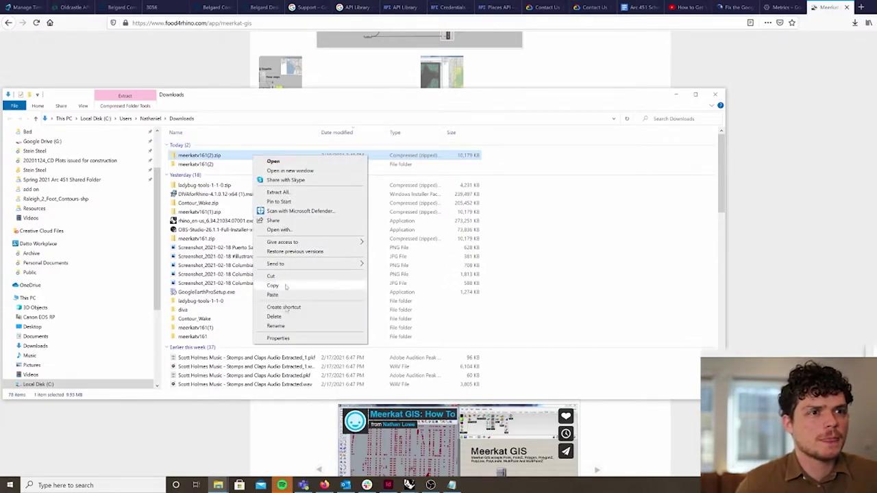
{"action": "left_click", "coordinate": [278, 339]}
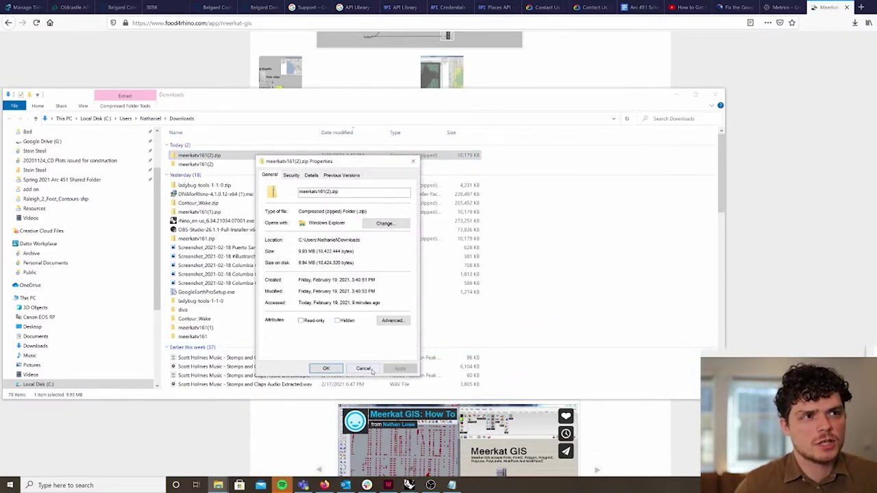
{"action": "left_click", "coordinate": [364, 369]}
Download and save the Meerkat 1.6.1 zip again, then show it in its folder
{"action": "left_click", "coordinate": [776, 285]}
{"action": "left_click", "coordinate": [603, 355]}
{"action": "left_click", "coordinate": [387, 301]}
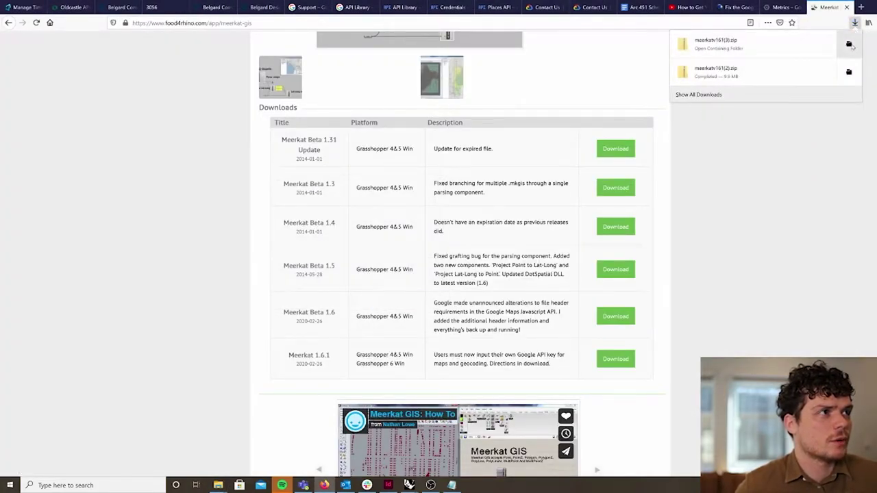
{"action": "left_click", "coordinate": [850, 44]}
Unblock the new Meerkat zip in its Properties and apply the change
{"action": "right_click", "coordinate": [279, 158]}
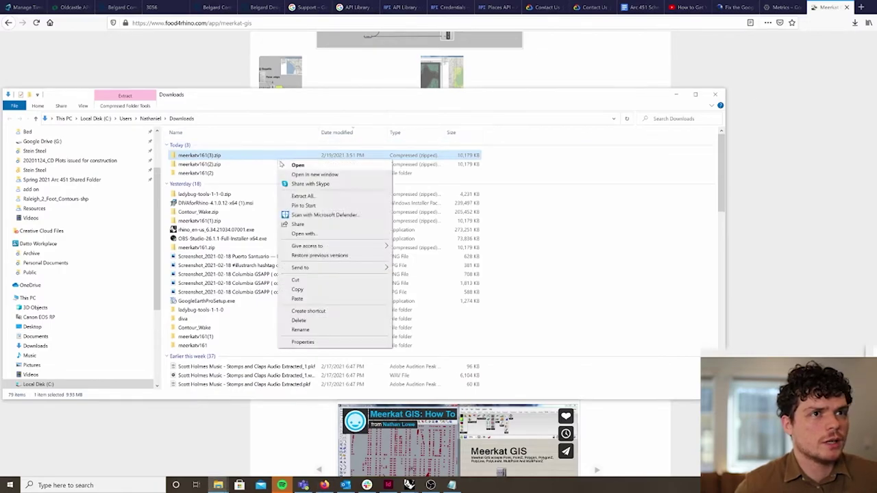
{"action": "left_click", "coordinate": [343, 342]}
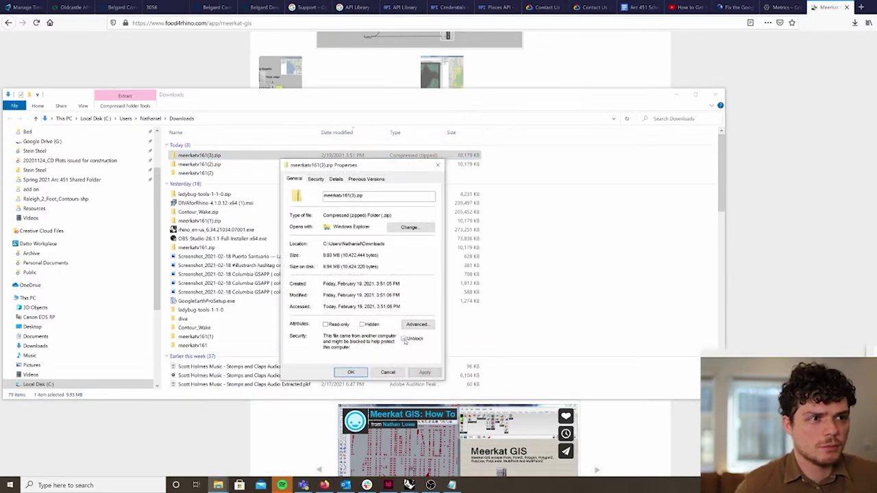
{"action": "left_click", "coordinate": [404, 339]}
{"action": "left_click", "coordinate": [425, 372]}
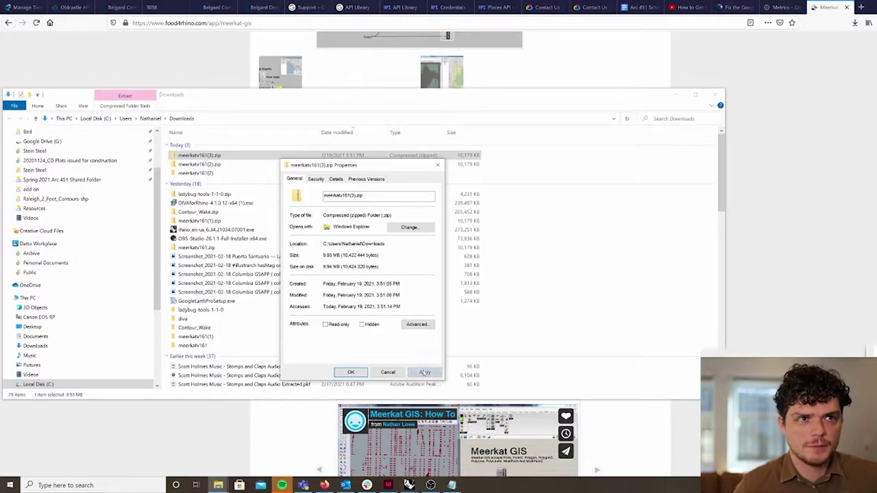
{"action": "left_click", "coordinate": [382, 375]}
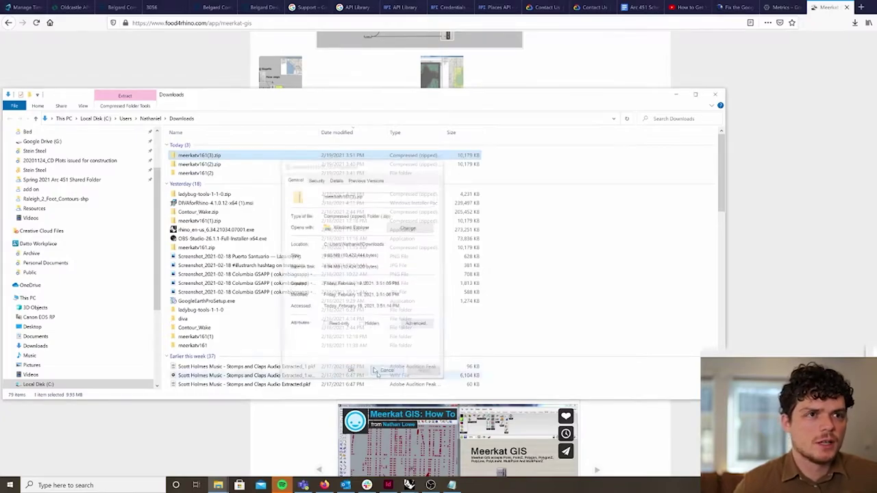
Copy all eight files from meerkatv161(2) > meerkat_v1.6.1
{"action": "double_click", "coordinate": [230, 174]}
{"action": "double_click", "coordinate": [194, 145]}
{"action": "left_click_drag", "start_coordinate": [261, 251], "coordinate": [209, 145]}
{"action": "right_click", "coordinate": [214, 157]}
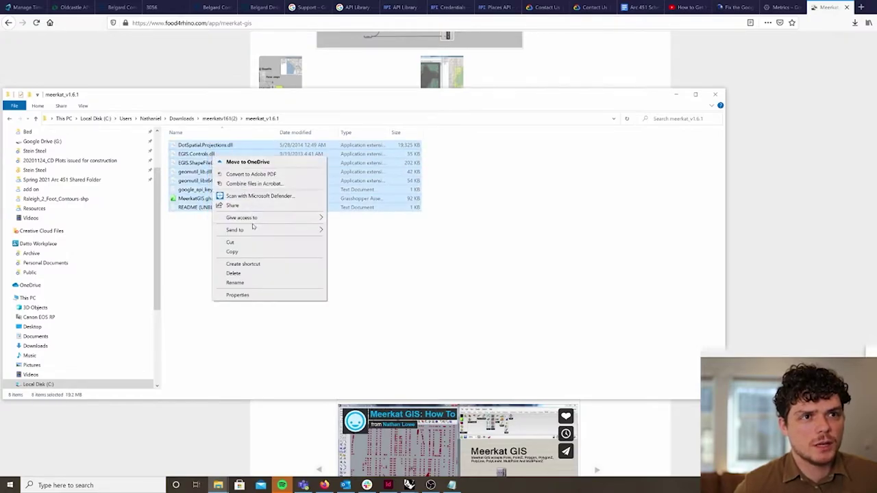
{"action": "left_click", "coordinate": [254, 252]}
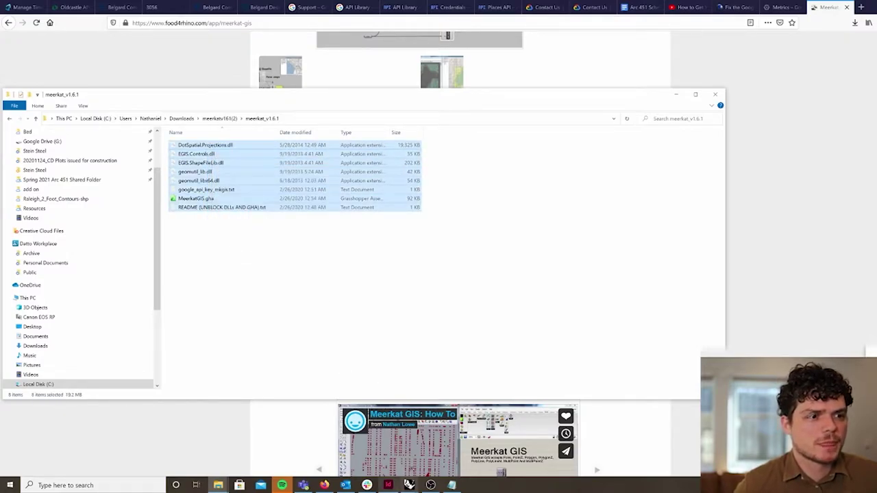
Restart the Grasshopper editor from the Rhino window and reposition it
{"action": "mouse_move", "coordinate": [410, 484]}
{"action": "left_click", "coordinate": [363, 449]}
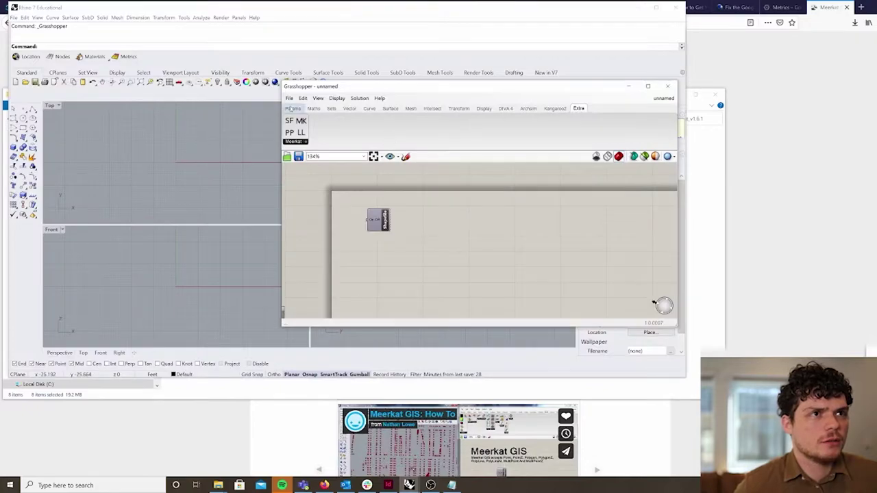
{"action": "left_click", "coordinate": [667, 86]}
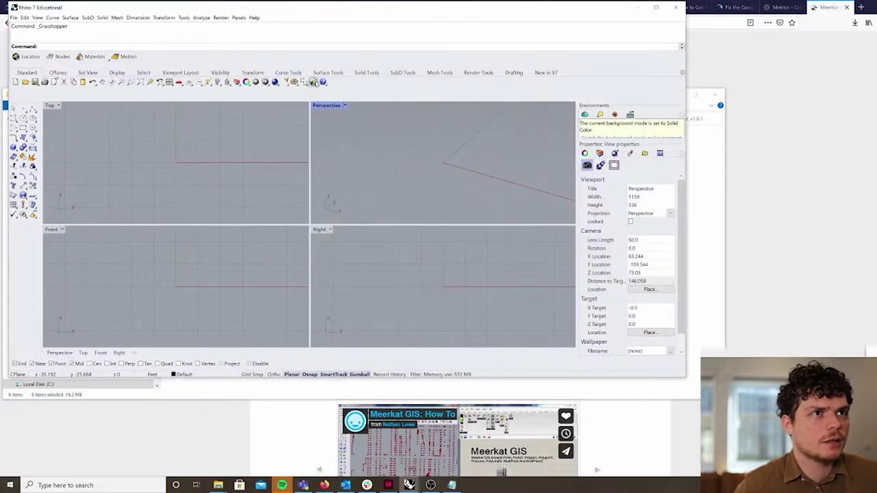
{"action": "left_click", "coordinate": [313, 82]}
{"action": "left_click_drag", "start_coordinate": [381, 82], "coordinate": [293, 101]}
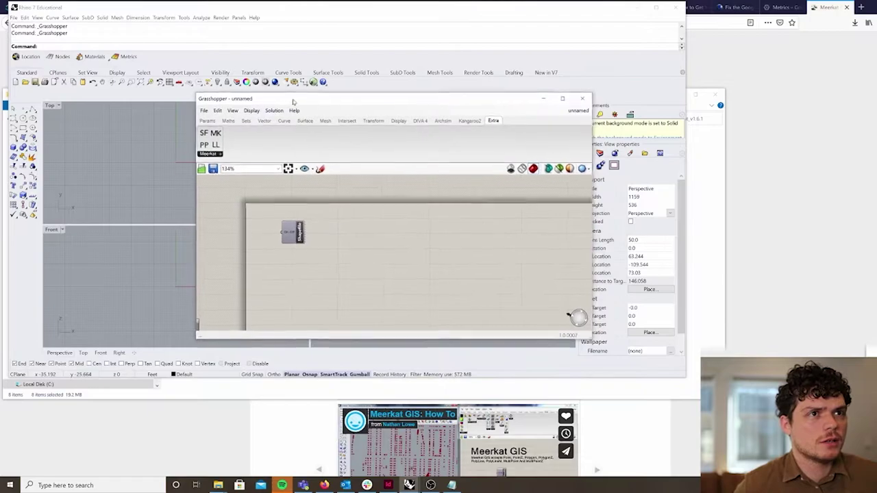
Open Grasshopper's Components Folder via File > Special Folders
{"action": "left_click", "coordinate": [205, 111]}
{"action": "mouse_move", "coordinate": [240, 247]}
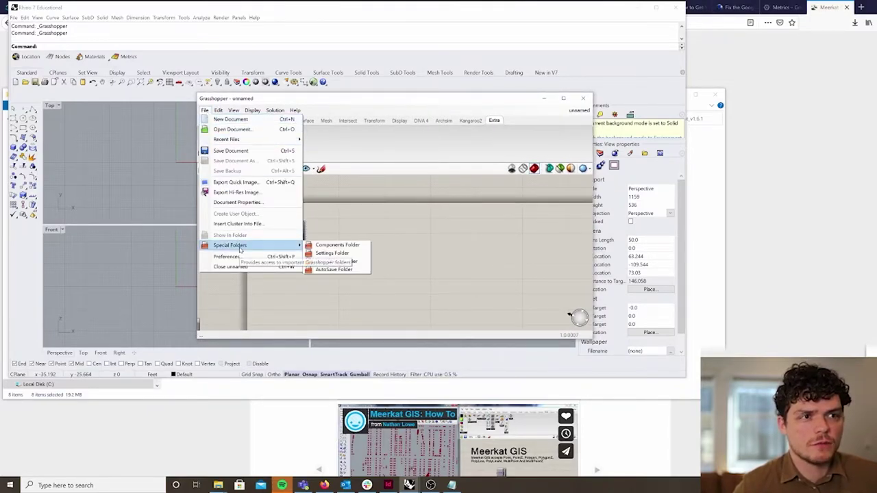
{"action": "left_click", "coordinate": [347, 248]}
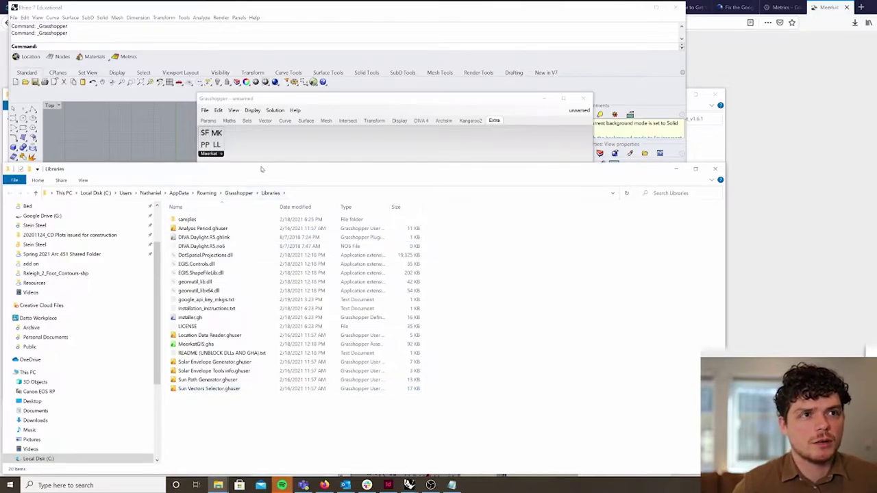
Open README (UNBLOCK DLLs AND GHA).txt in Notepad and select its full text
{"action": "left_click_drag", "start_coordinate": [262, 169], "coordinate": [292, 119]}
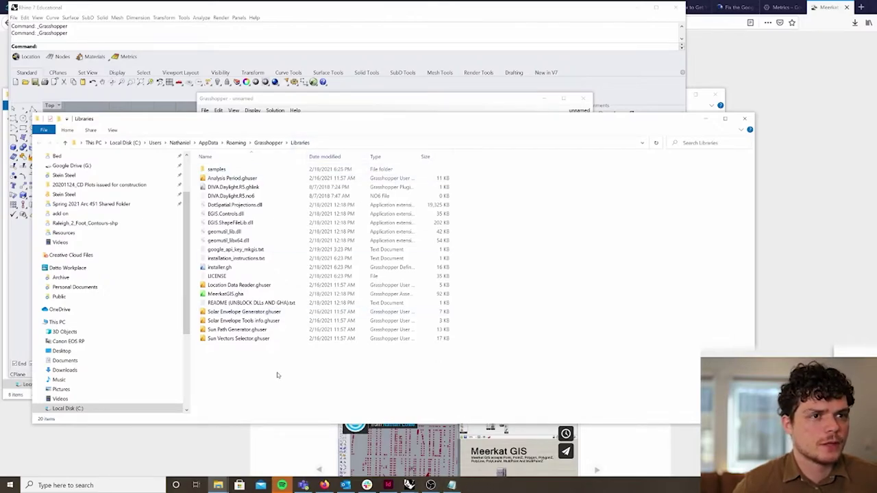
{"action": "double_click", "coordinate": [259, 303]}
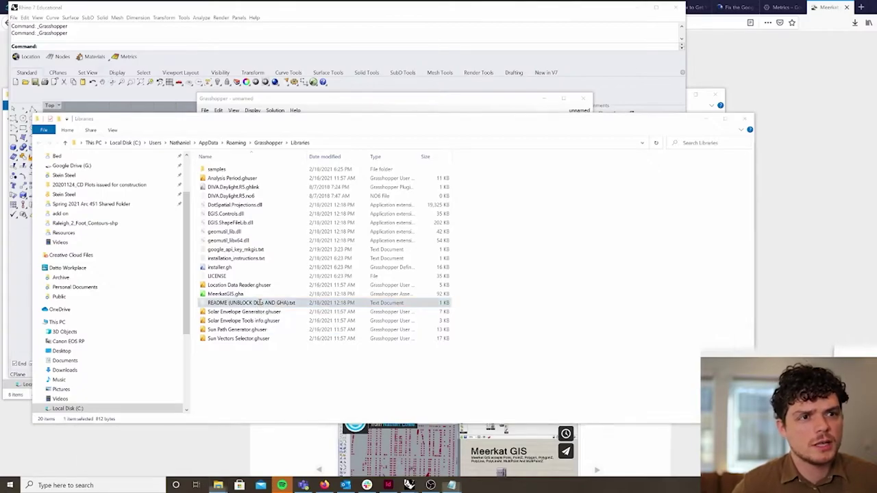
{"action": "left_click_drag", "start_coordinate": [519, 309], "coordinate": [174, 140]}
Deselect the README text, move the Notepad window, and close it
{"action": "left_click", "coordinate": [191, 266]}
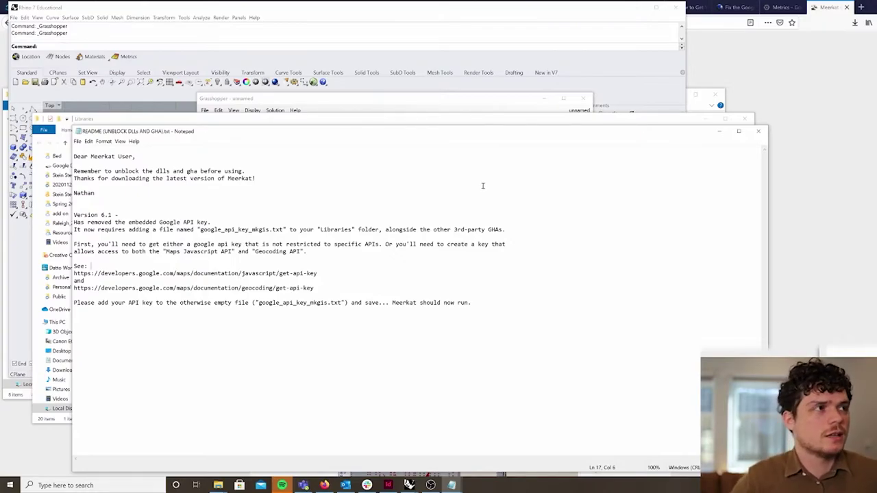
{"action": "left_click_drag", "start_coordinate": [682, 137], "coordinate": [462, 208]}
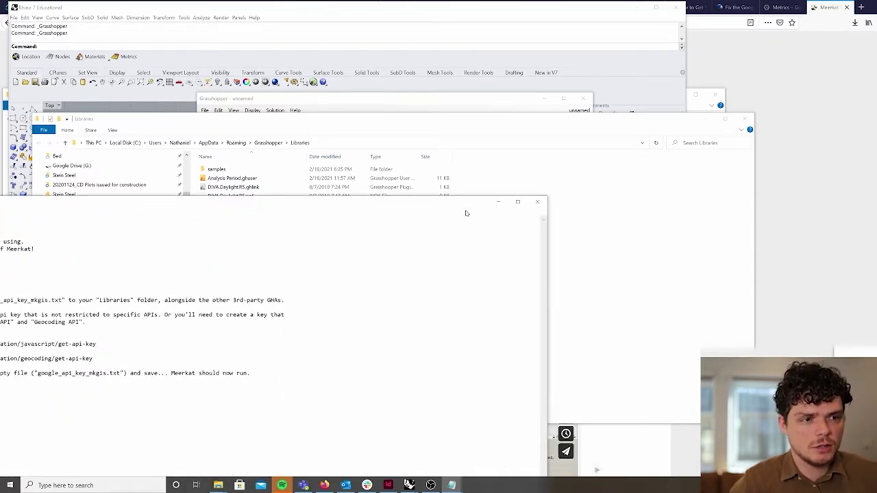
{"action": "left_click", "coordinate": [539, 202]}
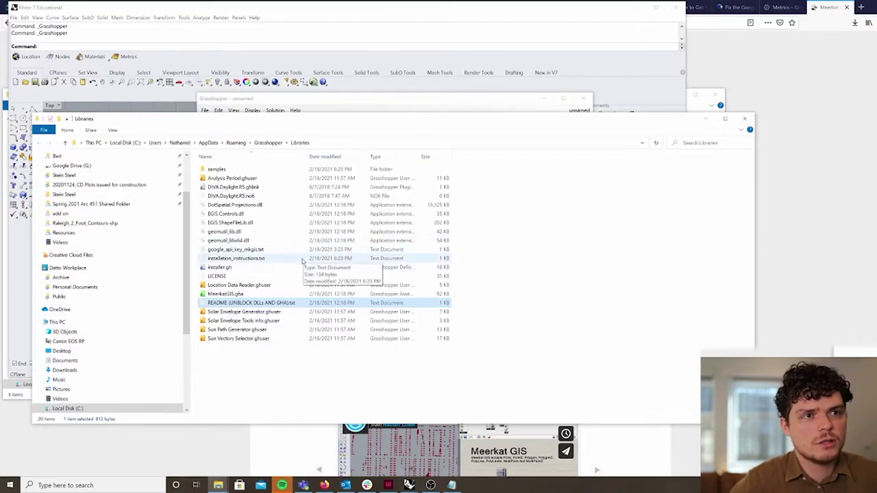
Reopen the README, examine its two API key URL lines, then close it
{"action": "double_click", "coordinate": [288, 304]}
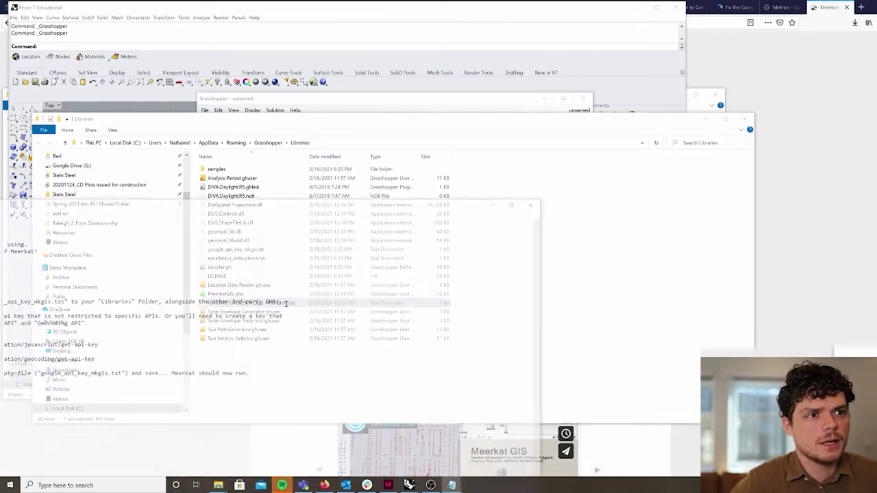
{"action": "left_click_drag", "start_coordinate": [157, 207], "coordinate": [473, 145]}
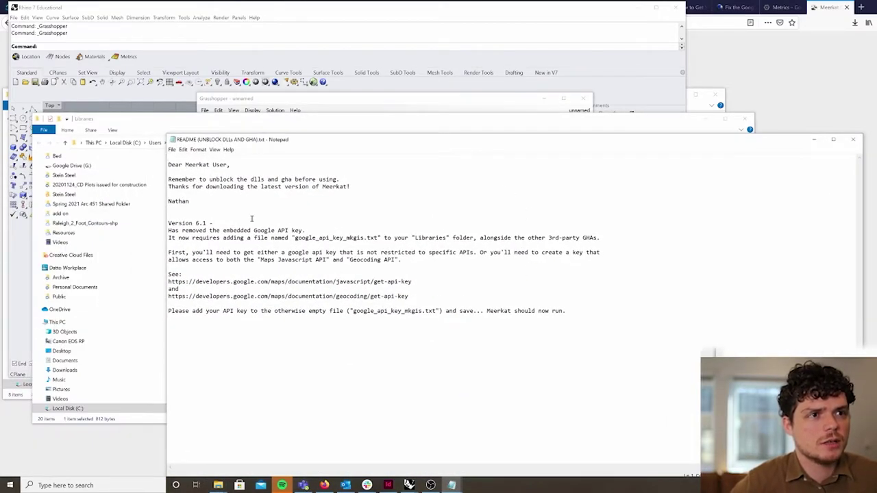
{"action": "triple_click", "coordinate": [293, 281]}
{"action": "left_click", "coordinate": [293, 281]}
{"action": "triple_click", "coordinate": [296, 296]}
{"action": "left_click", "coordinate": [296, 296]}
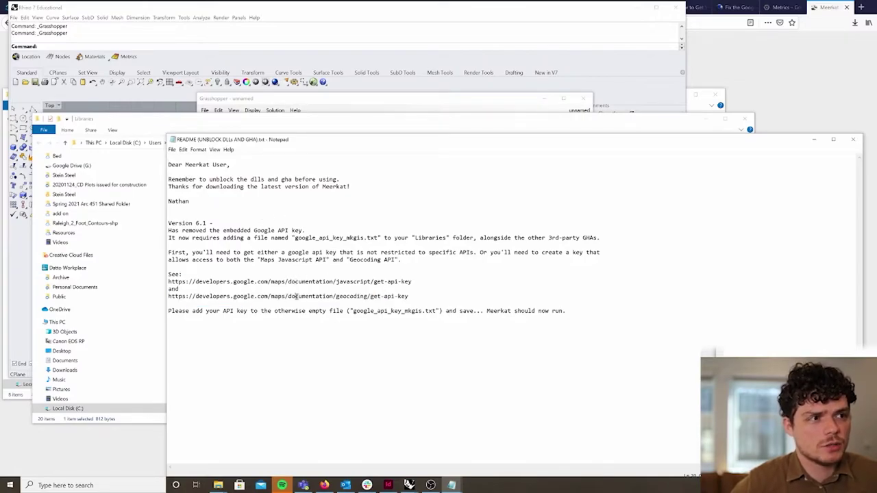
{"action": "left_click", "coordinate": [853, 139]}
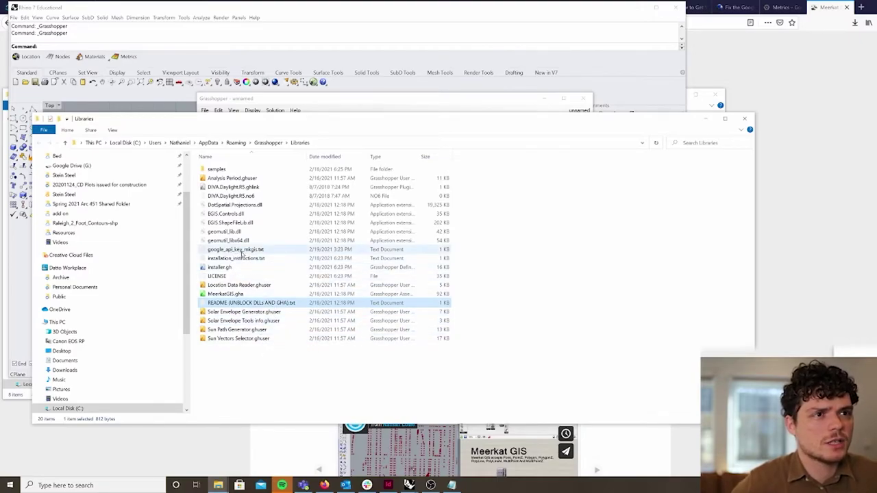
Check the key line in google_api_key_mkgis.txt, then close Notepad and the Libraries folder
{"action": "double_click", "coordinate": [247, 250]}
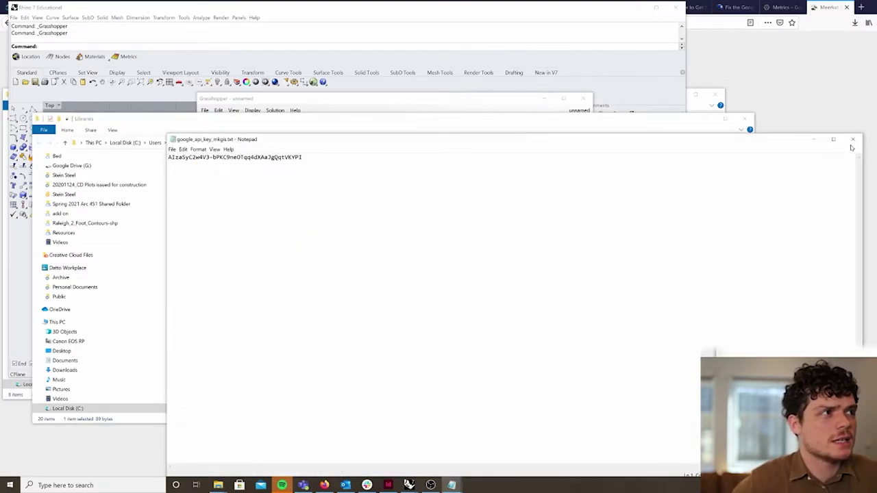
{"action": "left_click", "coordinate": [853, 139]}
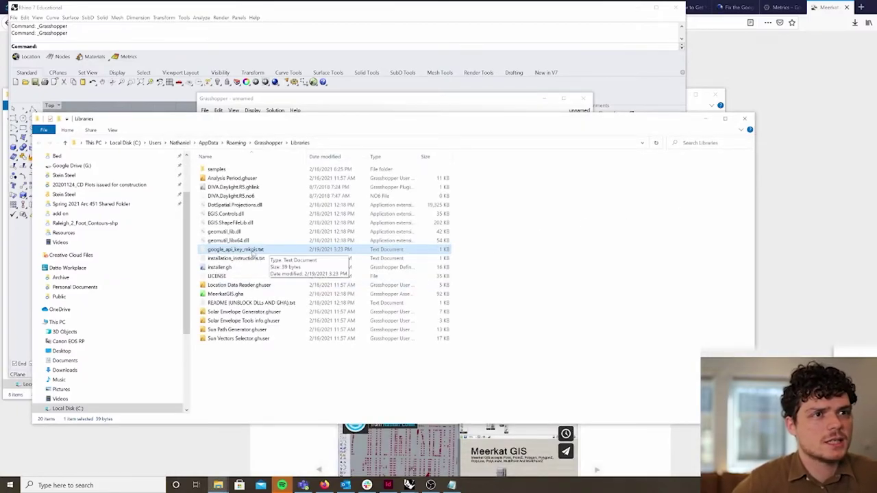
{"action": "double_click", "coordinate": [256, 253]}
{"action": "left_click_drag", "start_coordinate": [362, 173], "coordinate": [164, 159]}
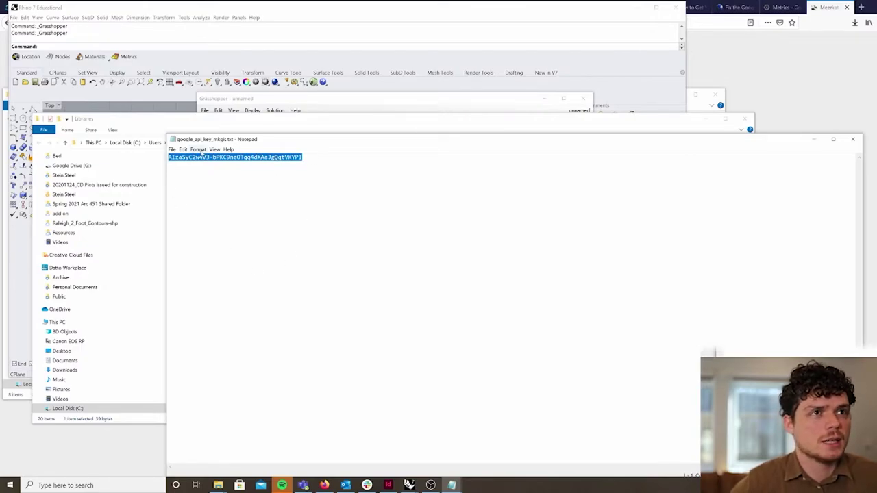
{"action": "left_click", "coordinate": [854, 139]}
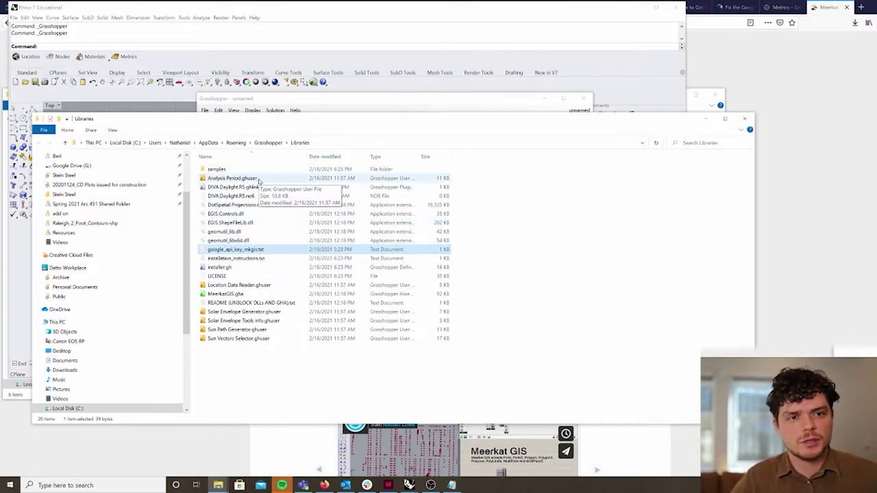
{"action": "left_click", "coordinate": [745, 119]}
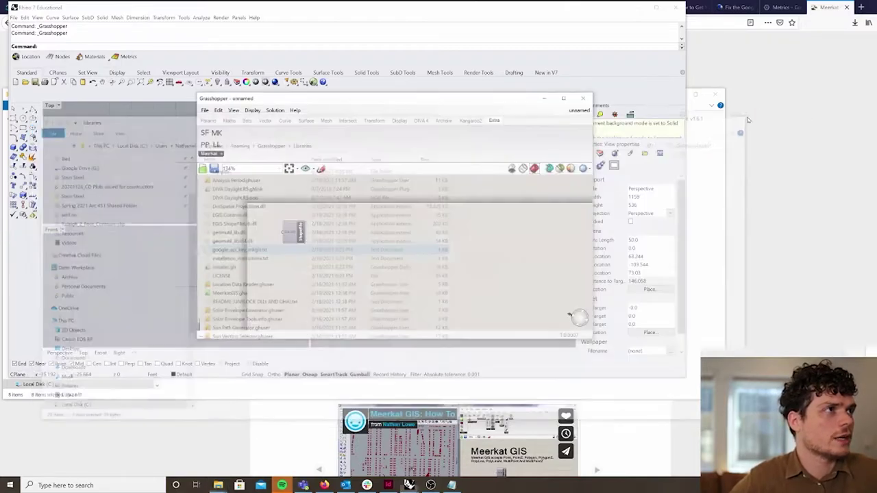
From the API Library tab, begin the Google Cloud free trial and accept the Terms of Service
{"action": "left_click", "coordinate": [820, 10]}
{"action": "left_click", "coordinate": [398, 7]}
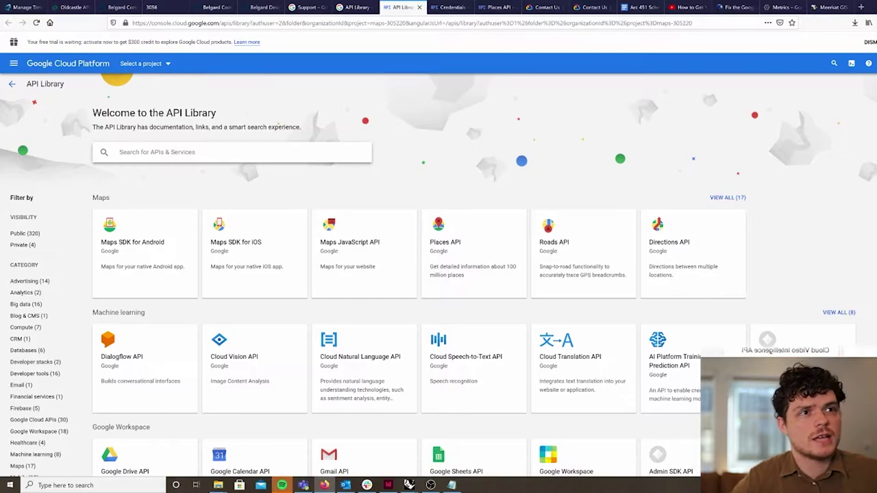
{"action": "left_click", "coordinate": [474, 267]}
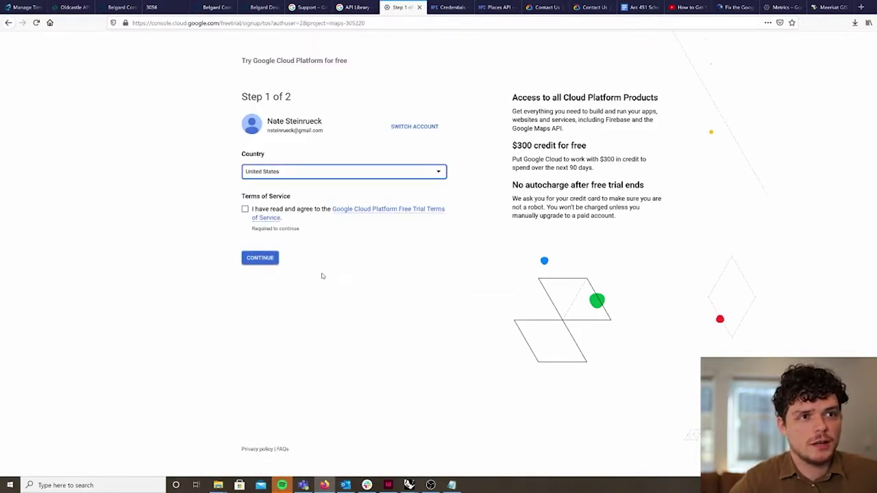
{"action": "left_click", "coordinate": [246, 209]}
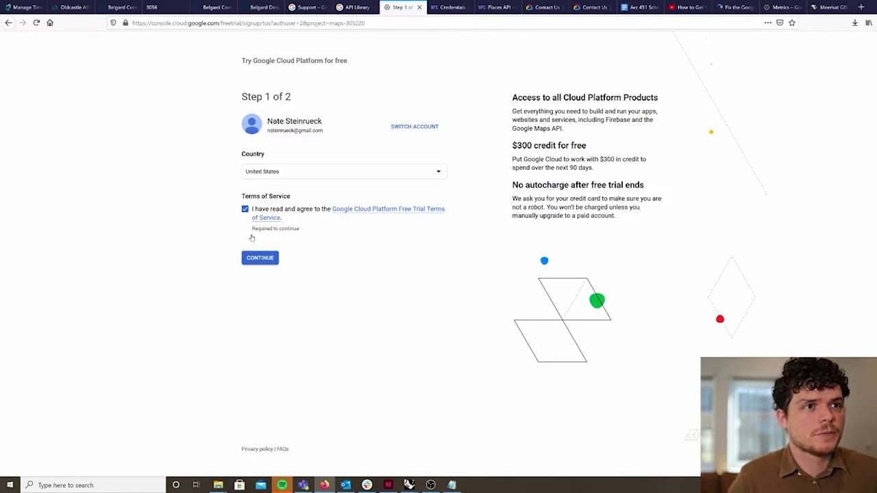
Look through the Credentials page and the Meerkat GIS downloads and Fix the Google Maps tabs
{"action": "left_click", "coordinate": [438, 5]}
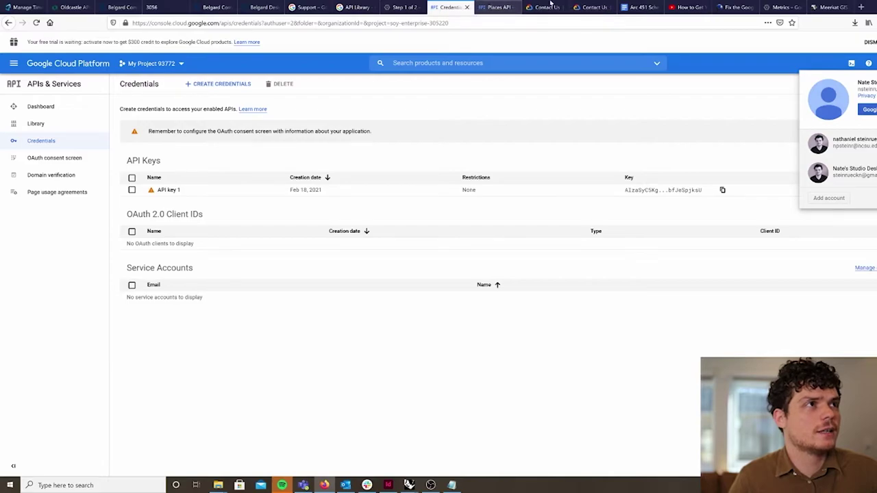
{"action": "left_click", "coordinate": [804, 5]}
{"action": "left_click", "coordinate": [739, 7]}
{"action": "left_click", "coordinate": [831, 7]}
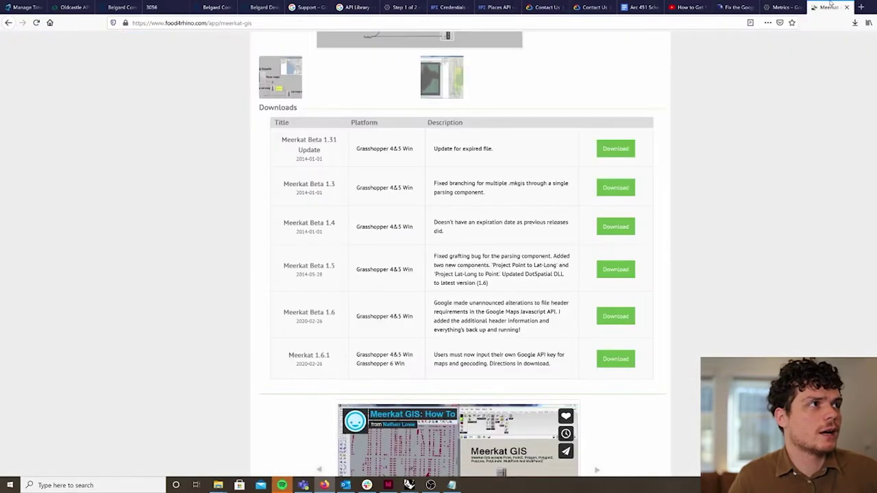
{"action": "left_click", "coordinate": [737, 6]}
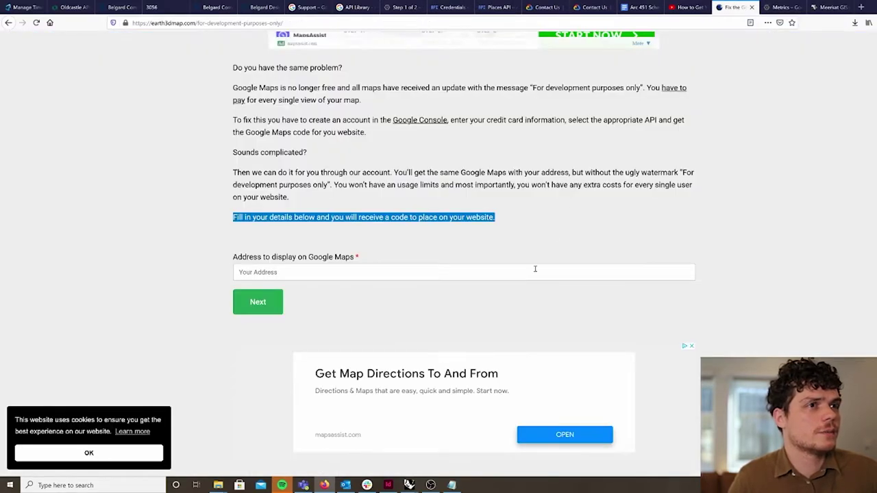
{"action": "scroll", "coordinate": [536, 269], "scroll_direction": "up", "scroll_amount": 3}
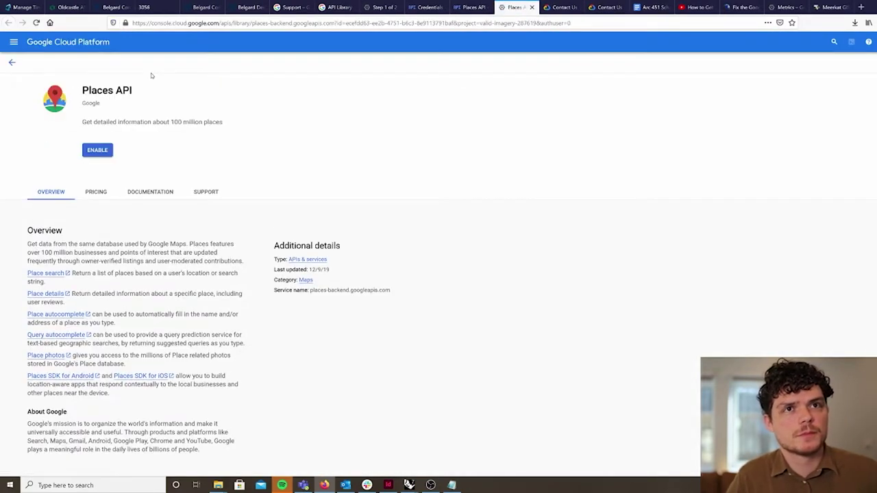
Return to the API Library and select the Maps project
{"action": "left_click", "coordinate": [11, 62]}
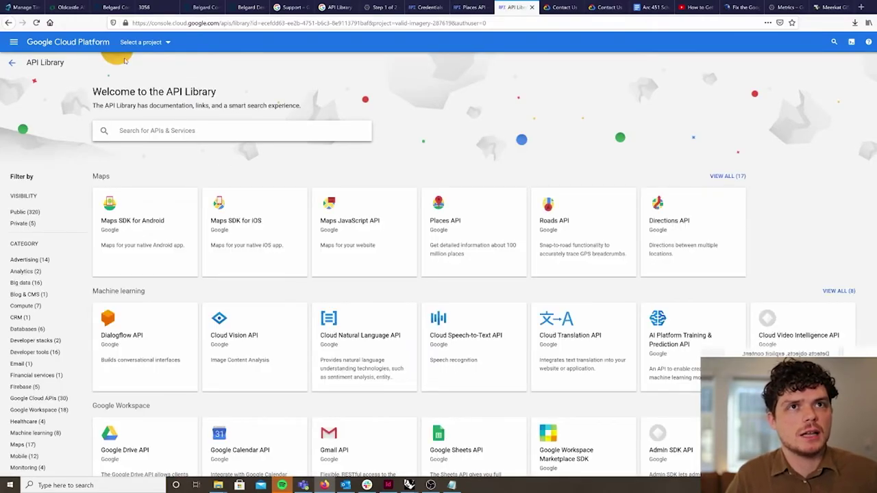
{"action": "left_click", "coordinate": [167, 42]}
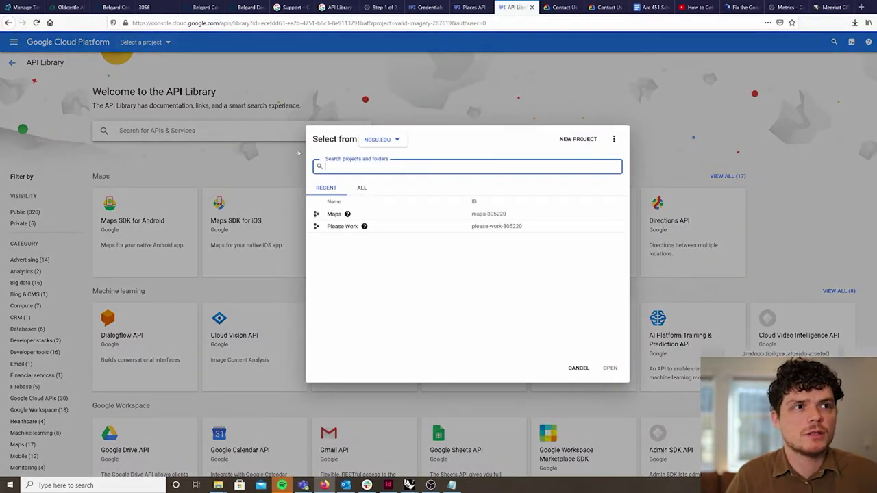
{"action": "left_click", "coordinate": [335, 213]}
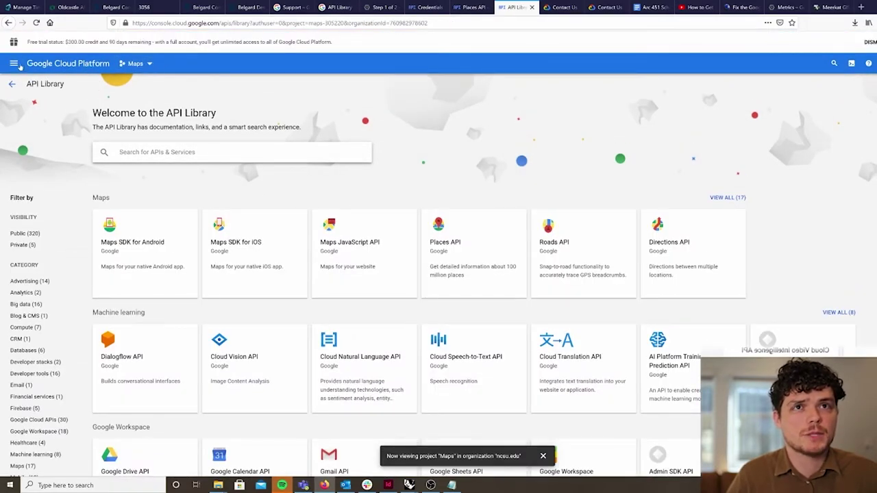
Open the Home dashboard and dismiss the project picker without changes
{"action": "left_click", "coordinate": [15, 64]}
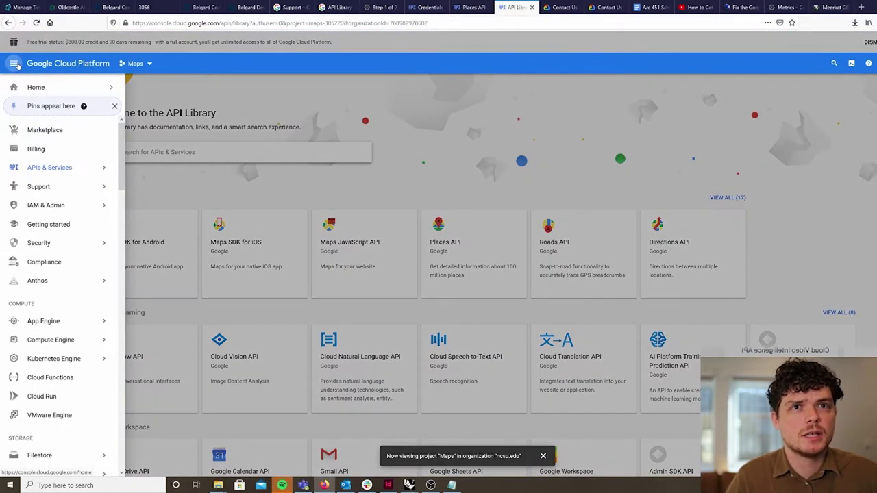
{"action": "mouse_move", "coordinate": [55, 88]}
{"action": "left_click", "coordinate": [168, 95]}
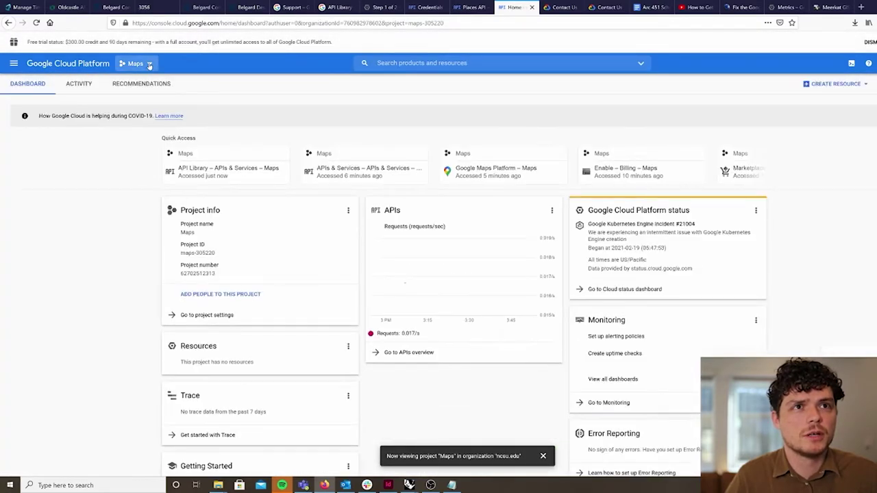
{"action": "left_click", "coordinate": [148, 64]}
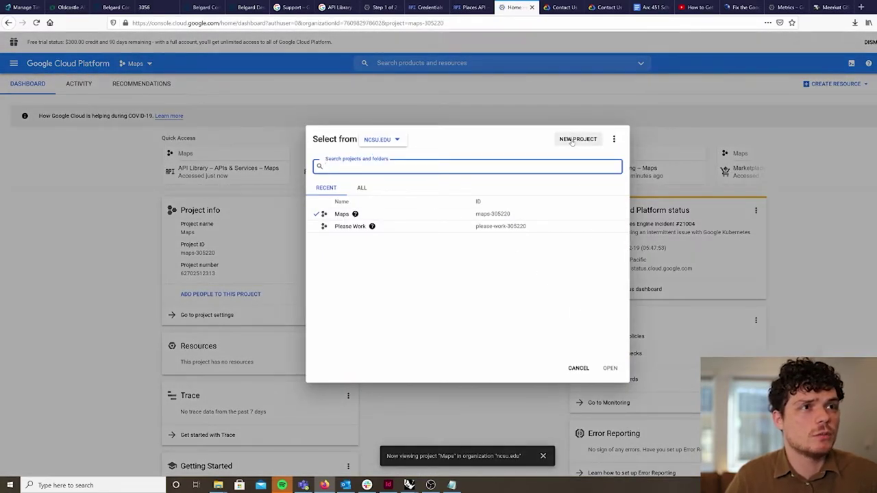
{"action": "left_click", "coordinate": [578, 368]}
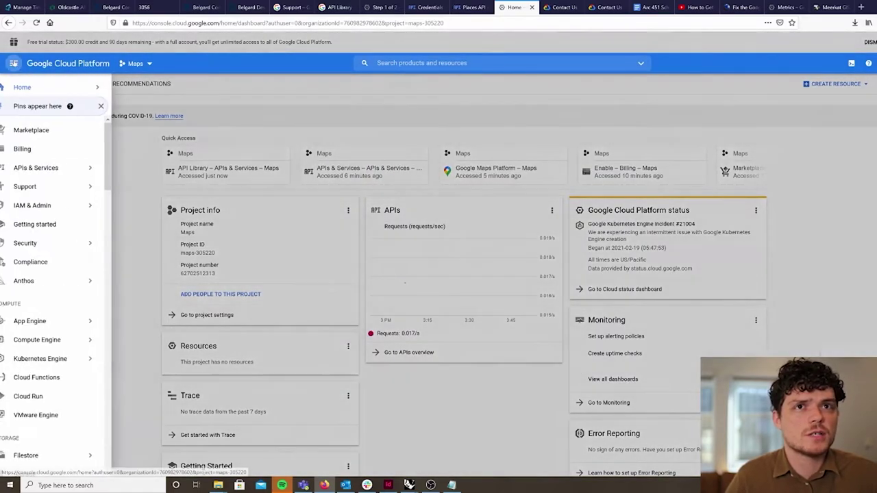
Go to the APIs & Services dashboard and then its API Library
{"action": "left_click", "coordinate": [13, 64]}
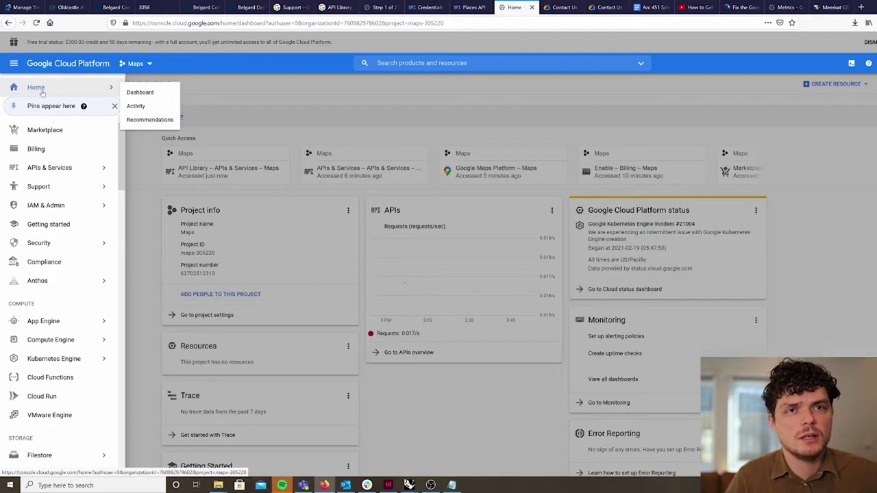
{"action": "mouse_move", "coordinate": [58, 170]}
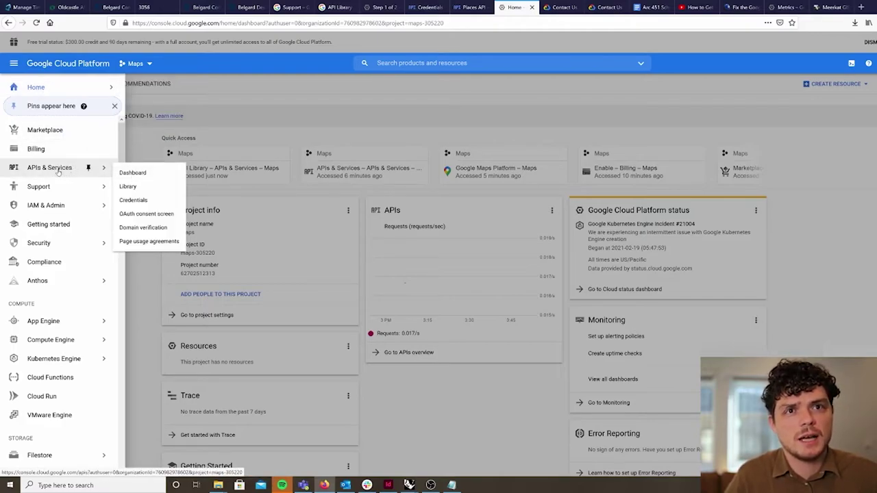
{"action": "left_click", "coordinate": [152, 173]}
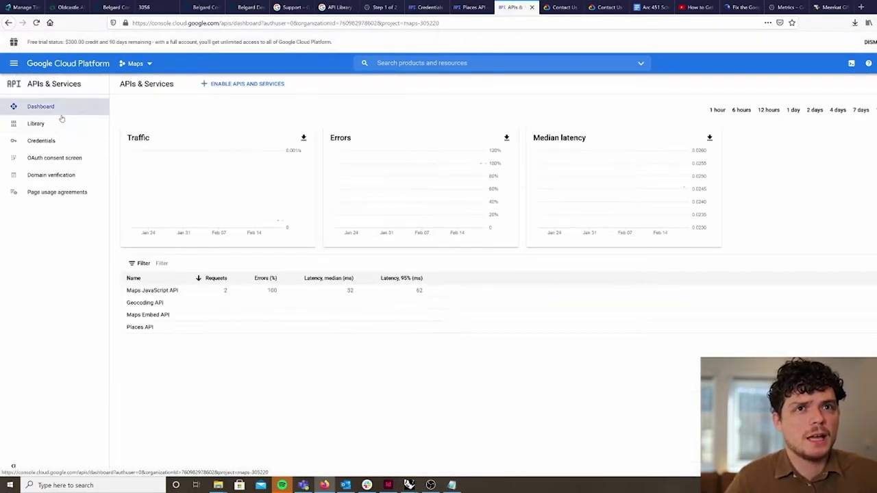
{"action": "left_click", "coordinate": [36, 124]}
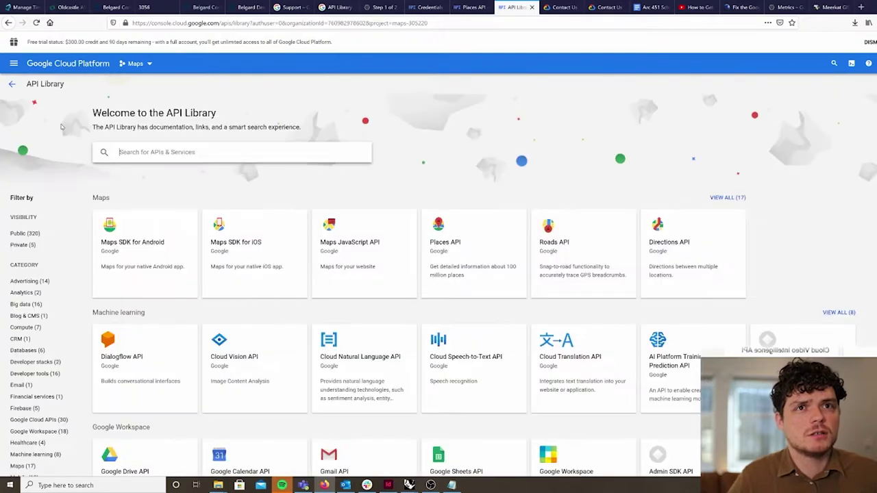
Check the Maps JavaScript API and Places API detail pages, returning to the Library after each
{"action": "left_click", "coordinate": [376, 266]}
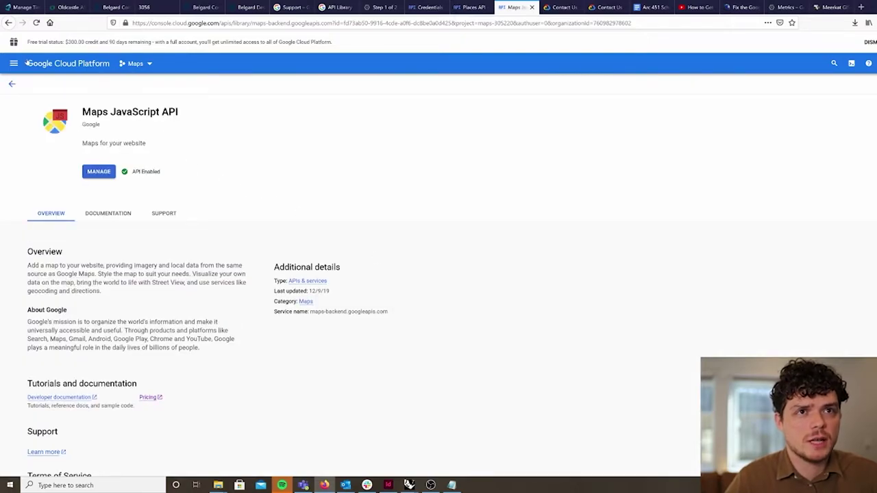
{"action": "left_click", "coordinate": [11, 84]}
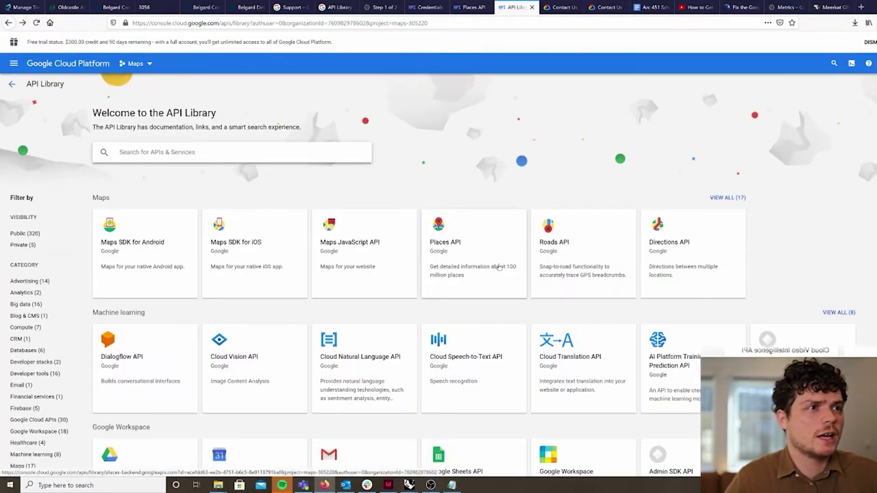
{"action": "left_click", "coordinate": [471, 266]}
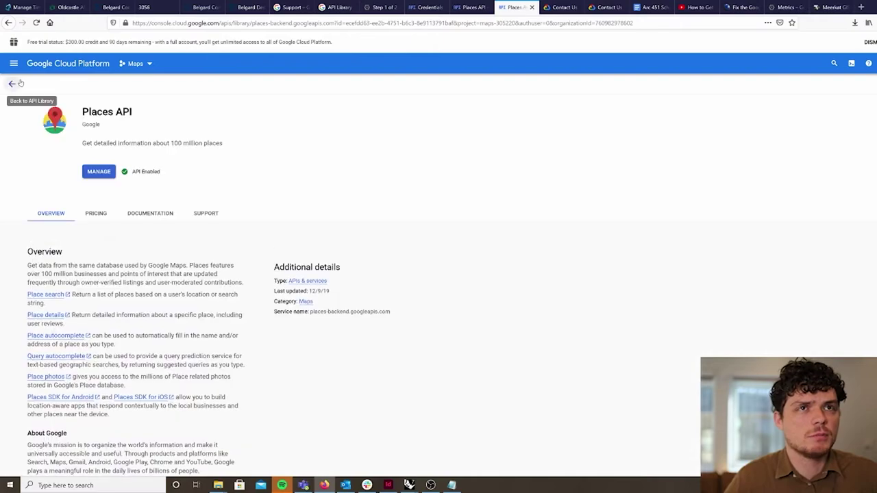
{"action": "left_click", "coordinate": [11, 85]}
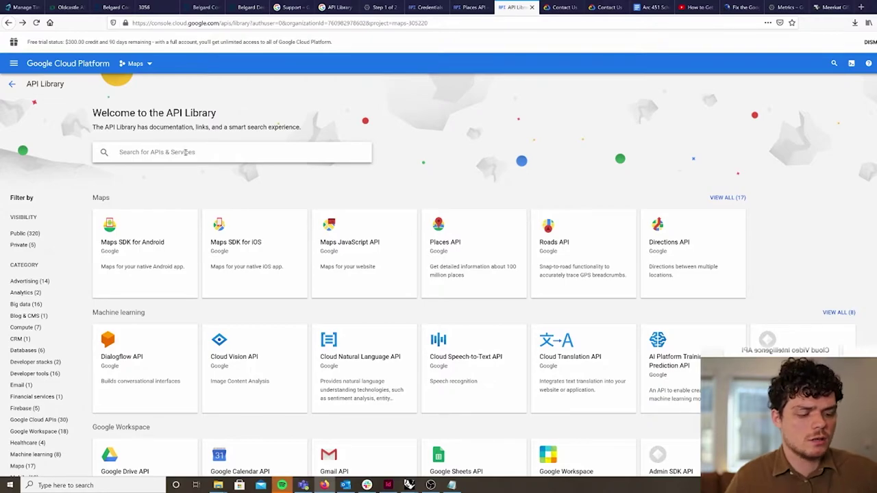
Search the API Library for 'geo' and look at the Geocoding API details
{"action": "type", "text": "geood"}
{"action": "key", "text": "BackSpace"}
{"action": "key", "text": "BackSpace"}
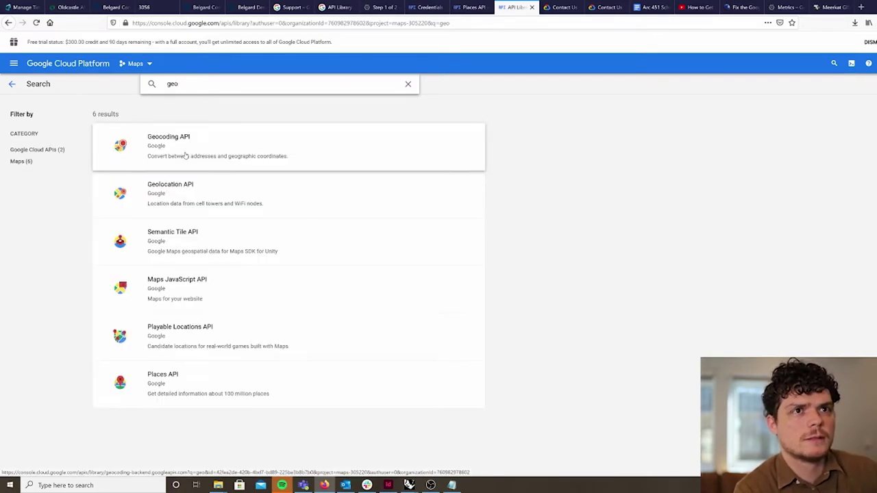
{"action": "left_click", "coordinate": [223, 153]}
{"action": "left_click", "coordinate": [15, 83]}
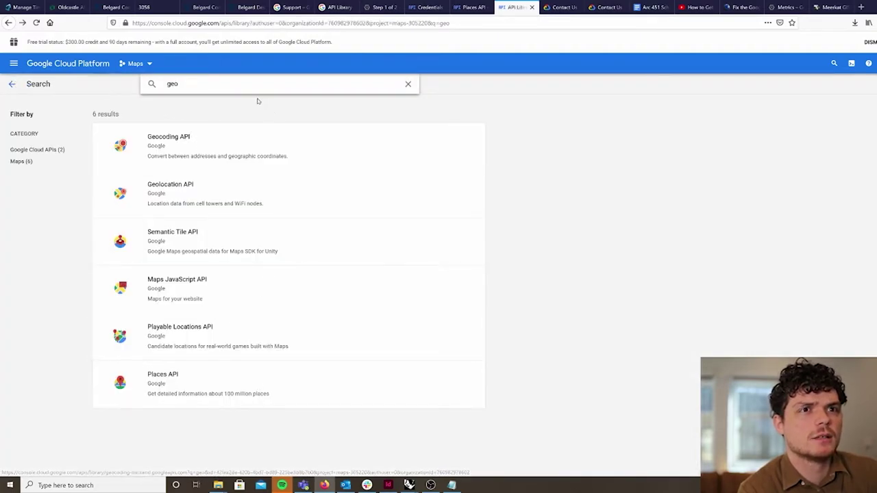
Search for 'maps', view the Maps Embed API details, then go back to the earlier results
{"action": "left_click_drag", "start_coordinate": [196, 85], "coordinate": [137, 83]}
{"action": "type", "text": "maps"}
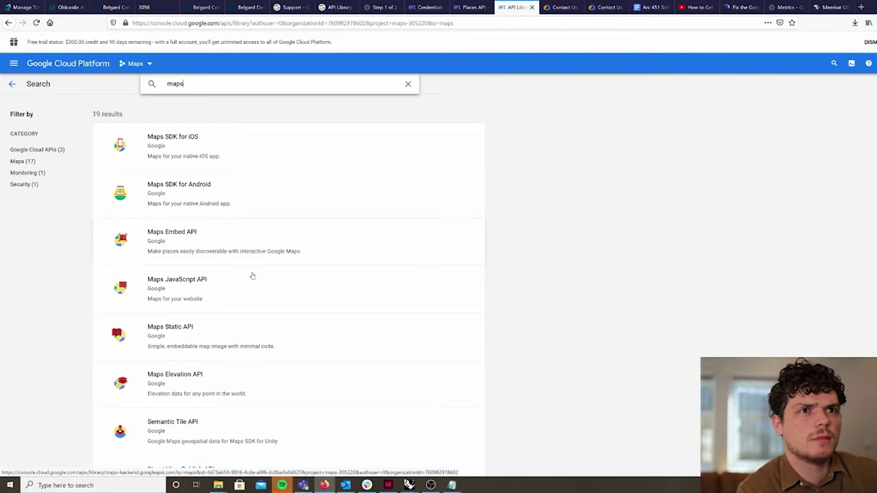
{"action": "left_click", "coordinate": [245, 247]}
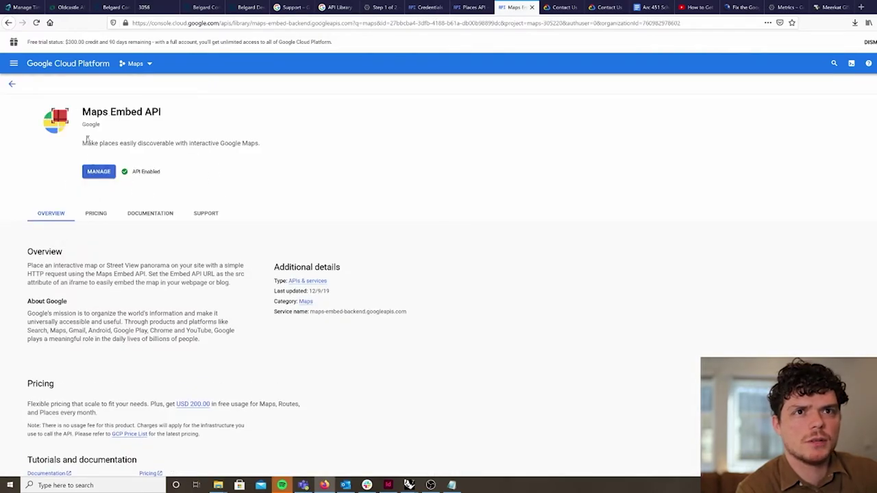
{"action": "left_click", "coordinate": [12, 84]}
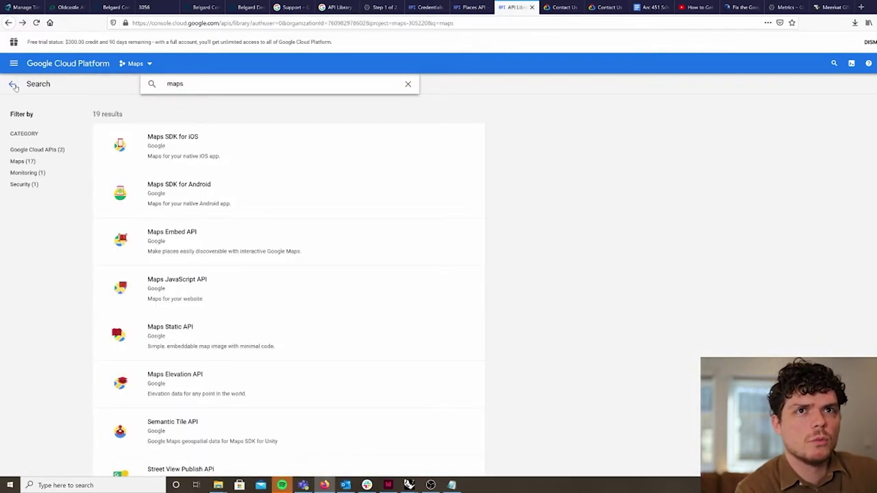
{"action": "left_click", "coordinate": [12, 85]}
{"action": "left_click", "coordinate": [12, 85]}
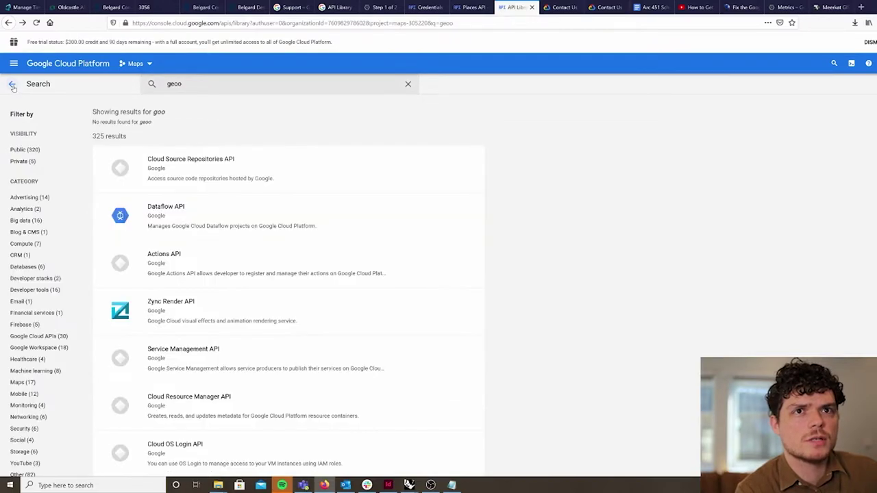
{"action": "left_click", "coordinate": [9, 83]}
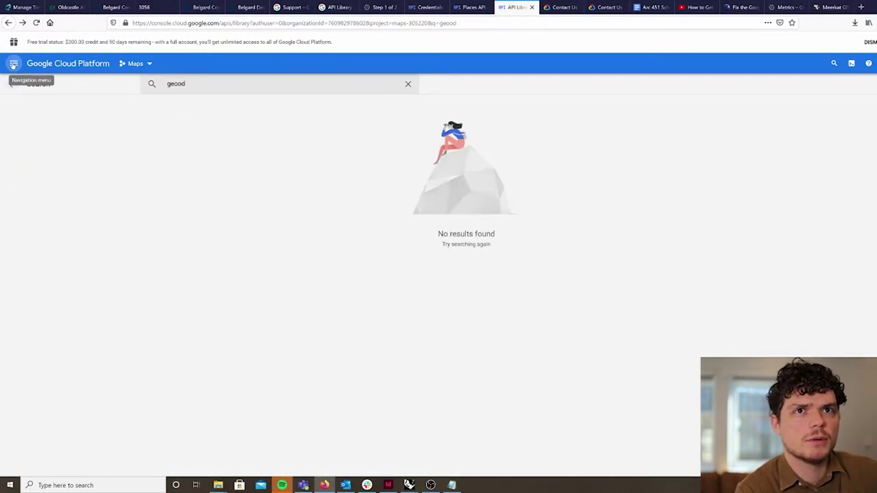
Go to the APIs & Services Credentials list from the navigation menu
{"action": "left_click", "coordinate": [13, 65]}
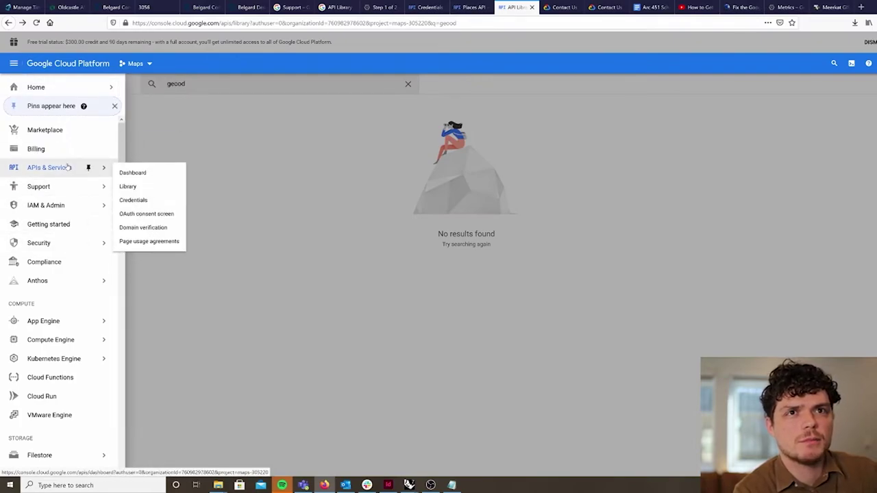
{"action": "left_click", "coordinate": [89, 169]}
{"action": "left_click", "coordinate": [89, 169]}
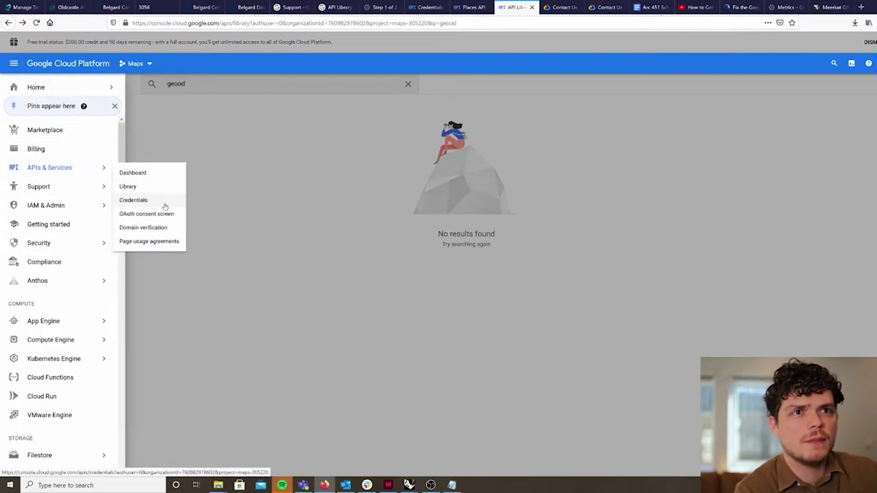
{"action": "left_click", "coordinate": [134, 200]}
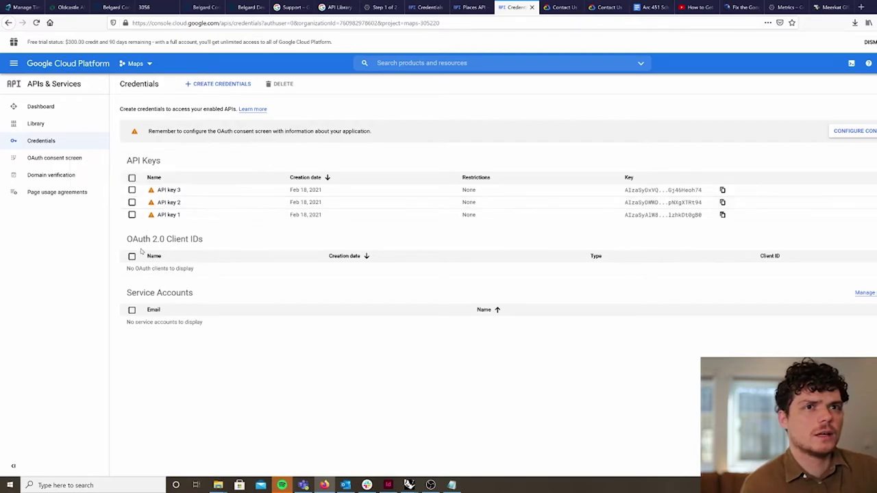
Delete API keys 3 and 2, then copy API key 1 and open its settings page
{"action": "left_click", "coordinate": [132, 189]}
{"action": "left_click", "coordinate": [132, 202]}
{"action": "left_click", "coordinate": [279, 83]}
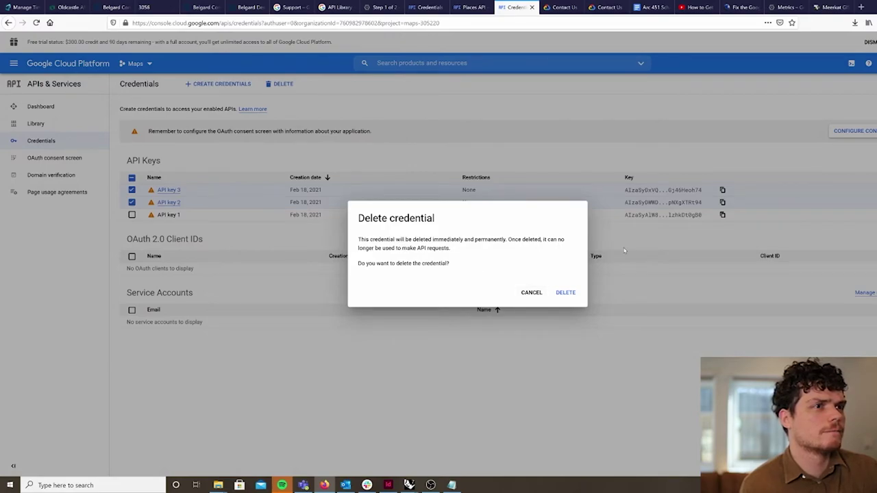
{"action": "left_click", "coordinate": [566, 293]}
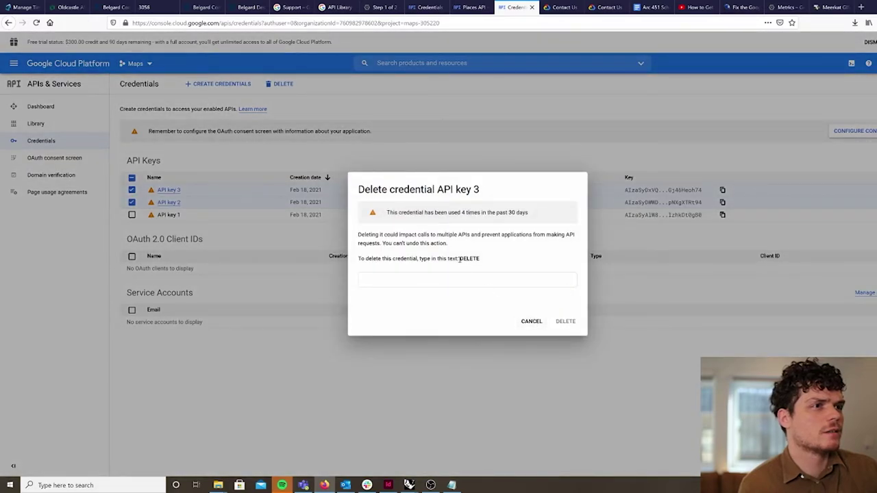
{"action": "left_click", "coordinate": [566, 322]}
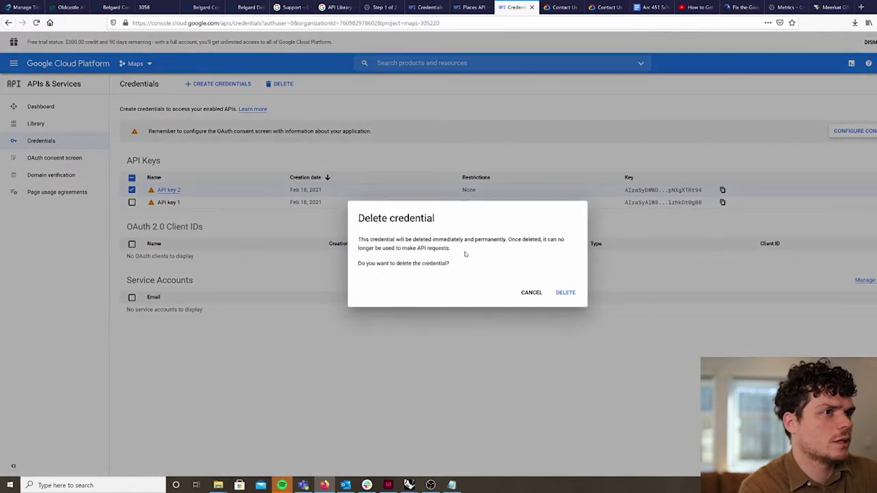
{"action": "left_click", "coordinate": [565, 293]}
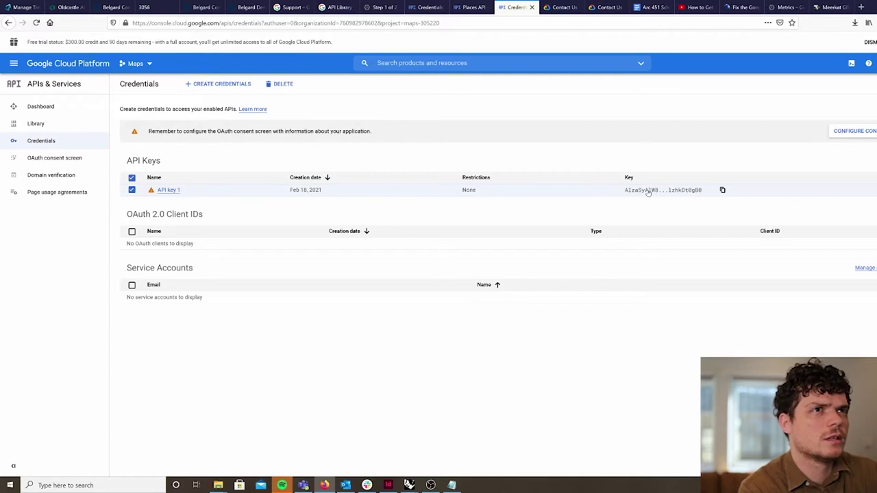
{"action": "left_click", "coordinate": [722, 190]}
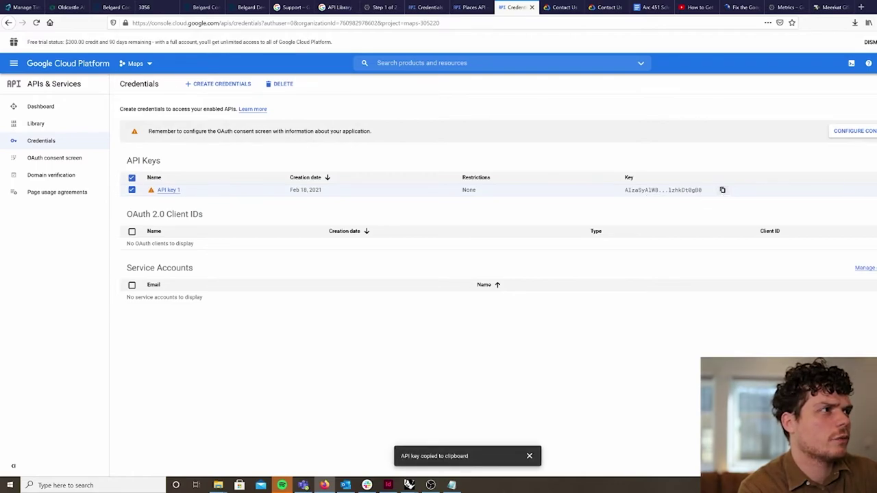
{"action": "left_click", "coordinate": [493, 190]}
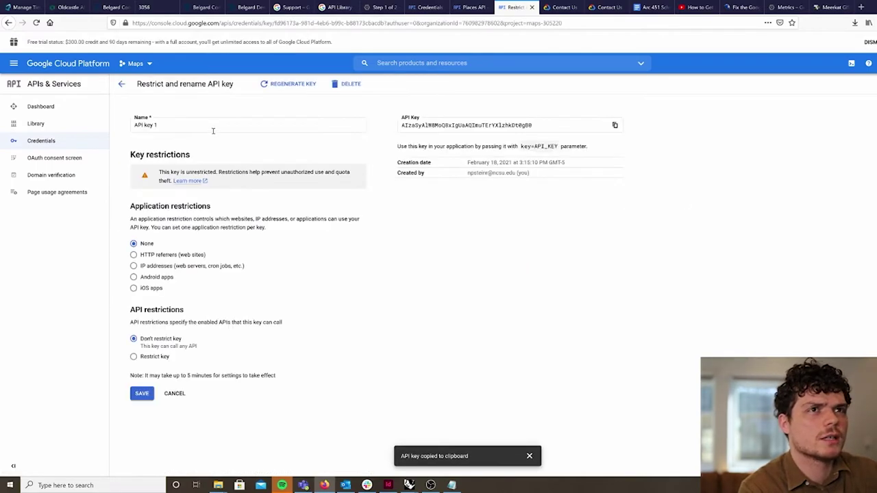
Regenerate API key 1 and confirm replacing it with the new key
{"action": "left_click", "coordinate": [298, 84]}
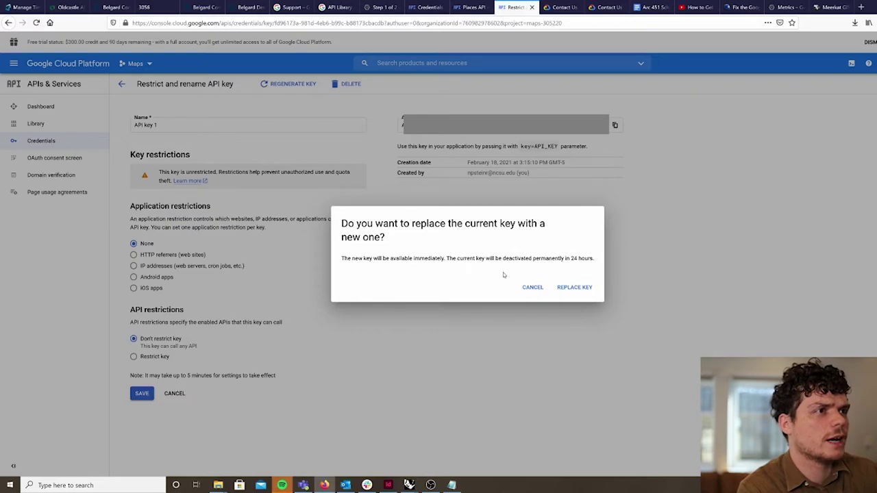
{"action": "left_click", "coordinate": [585, 288]}
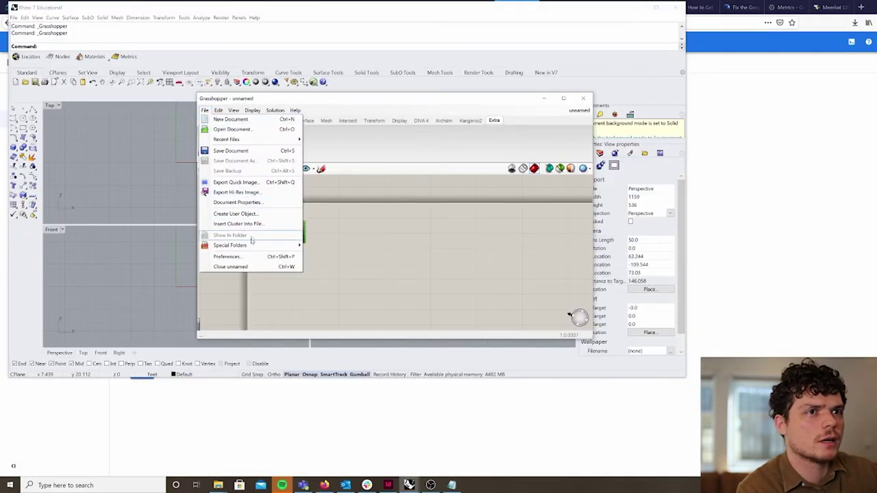
Open google_api_key_mkgis.txt from Grasshopper's libraries folder
{"action": "mouse_move", "coordinate": [252, 245]}
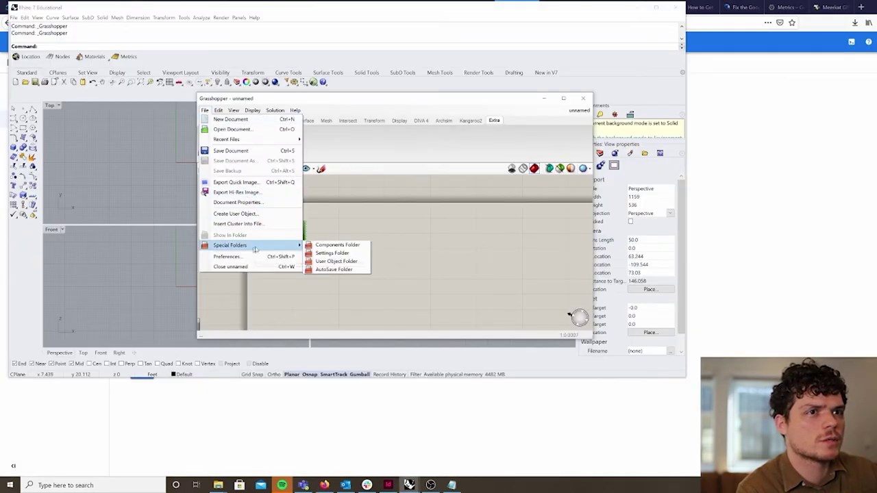
{"action": "left_click", "coordinate": [319, 244]}
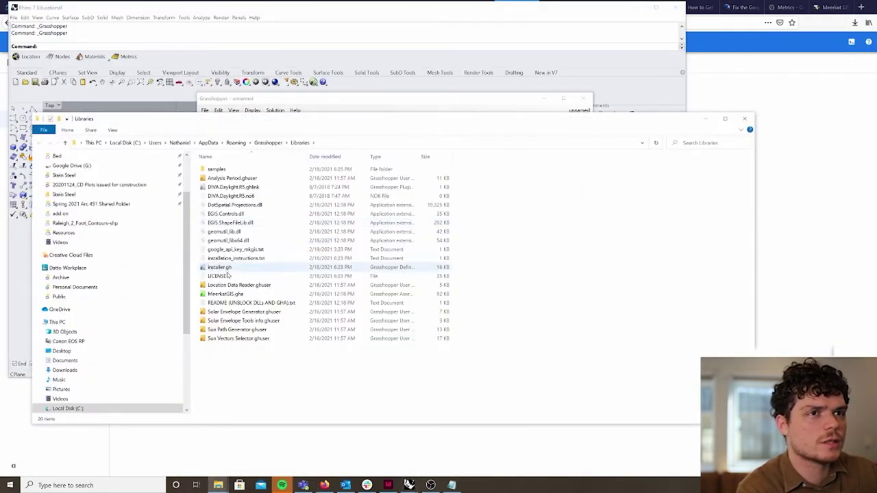
{"action": "left_click", "coordinate": [245, 252]}
{"action": "double_click", "coordinate": [244, 252]}
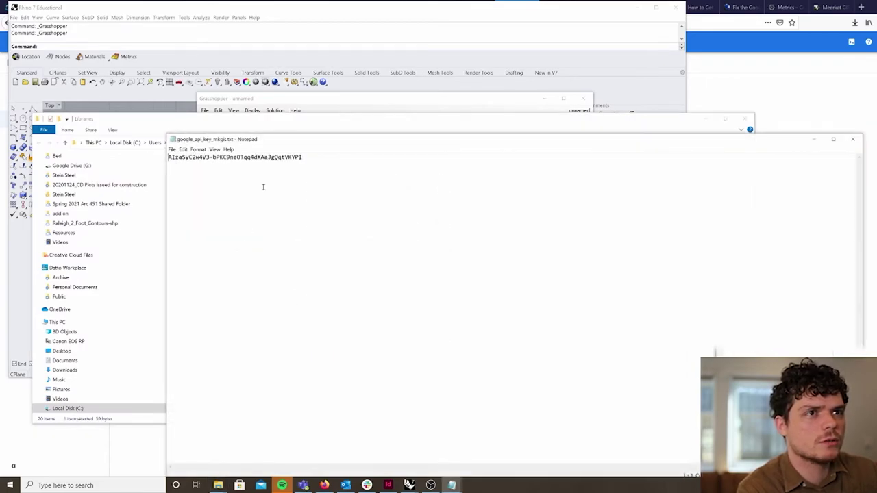
Paste the new API key over the old one, save the file, and close Notepad and Explorer
{"action": "left_click_drag", "start_coordinate": [303, 157], "coordinate": [169, 157]}
{"action": "right_click", "coordinate": [225, 160]}
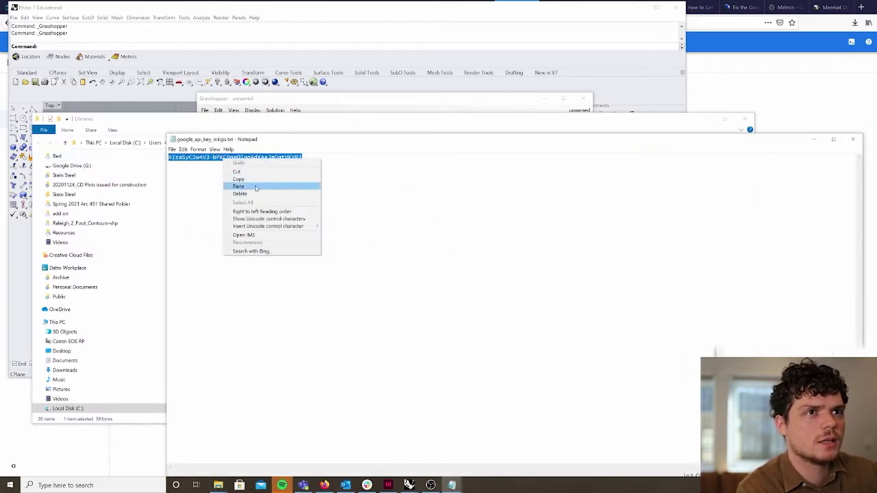
{"action": "left_click", "coordinate": [254, 187]}
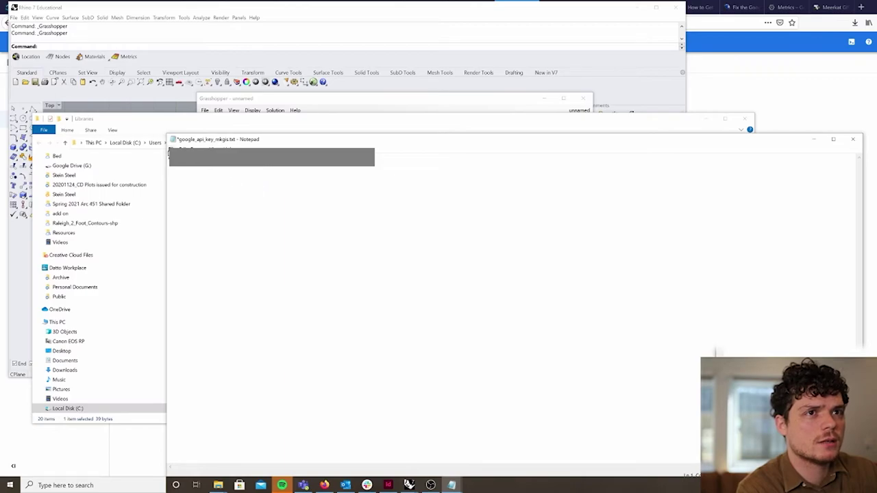
{"action": "right_click", "coordinate": [172, 166]}
{"action": "left_click", "coordinate": [188, 181]}
{"action": "key", "text": "ctrl+s"}
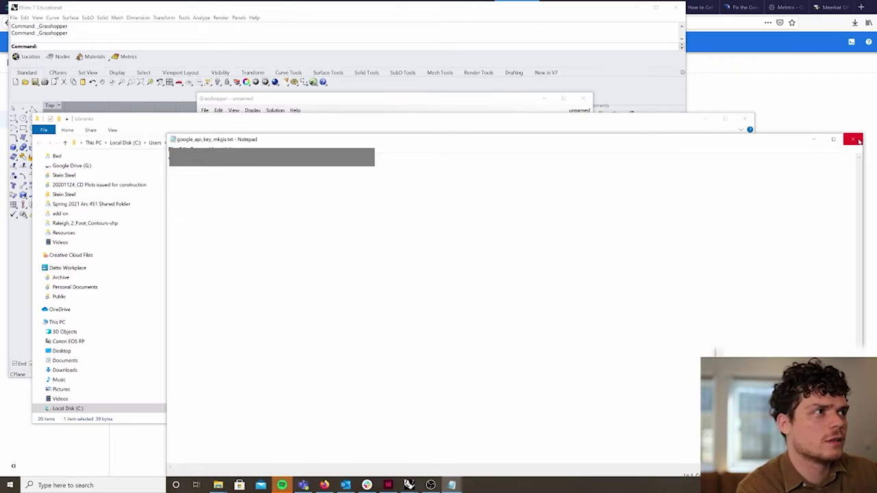
{"action": "left_click", "coordinate": [854, 140]}
{"action": "left_click", "coordinate": [745, 119]}
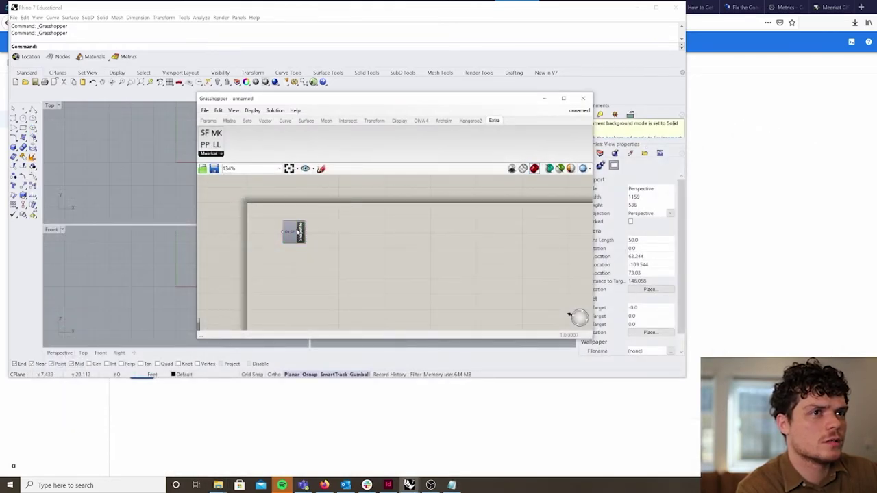
Add Meerkat's Import Shapefile (SF) component below the toggle and set the toggle to True
{"action": "left_click", "coordinate": [471, 120]}
{"action": "left_click", "coordinate": [494, 120]}
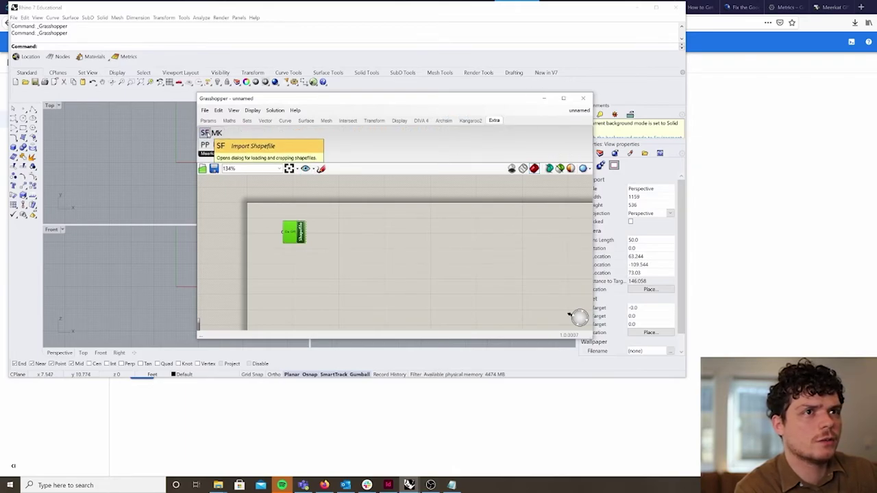
{"action": "left_click_drag", "start_coordinate": [206, 134], "coordinate": [288, 263]}
{"action": "right_click", "coordinate": [287, 268]}
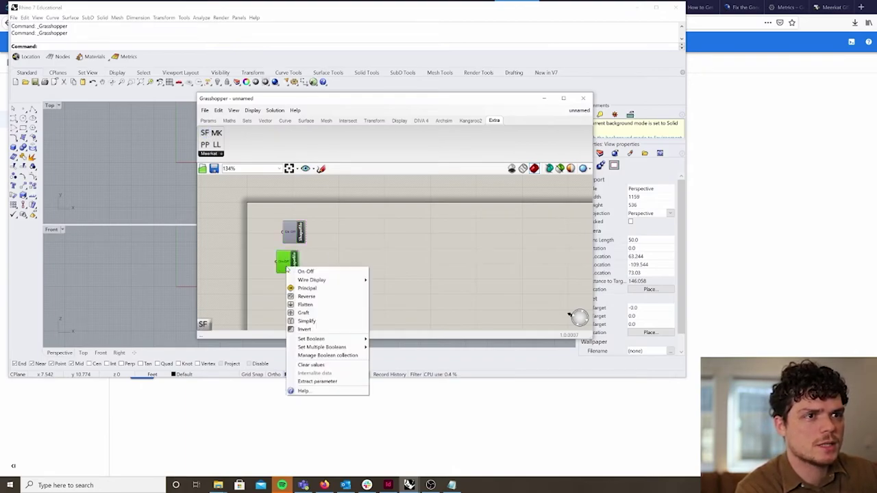
{"action": "mouse_move", "coordinate": [329, 339]}
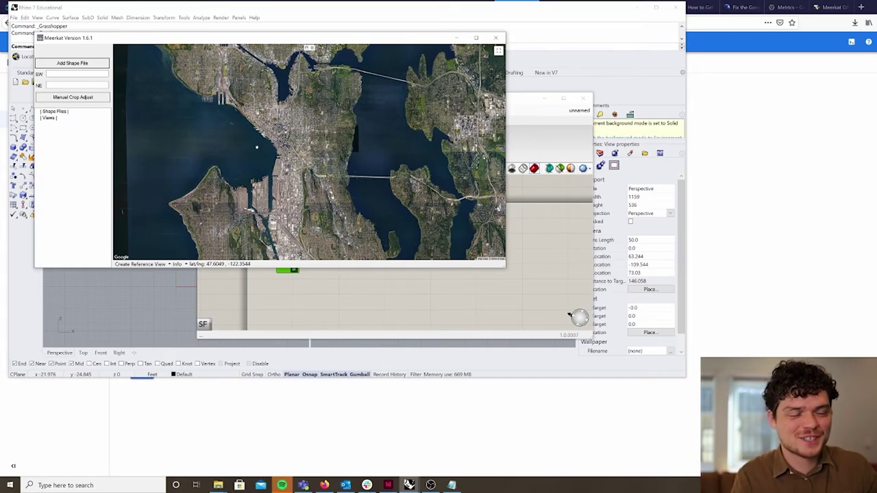
Zoom out and pan the satellite map from Seattle over to the Virginia coast
{"action": "scroll", "coordinate": [257, 147], "scroll_direction": "down", "scroll_amount": 4}
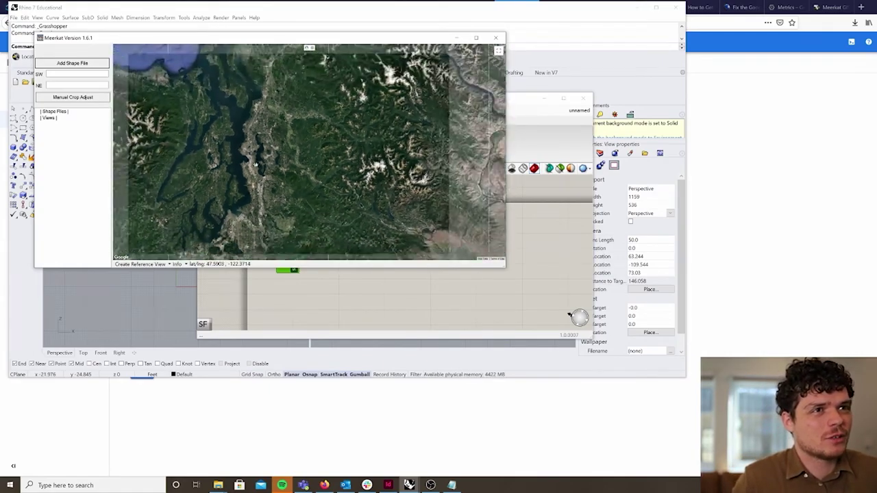
{"action": "left_click_drag", "start_coordinate": [263, 188], "coordinate": [247, 146]}
{"action": "scroll", "coordinate": [247, 146], "scroll_direction": "down", "scroll_amount": 1}
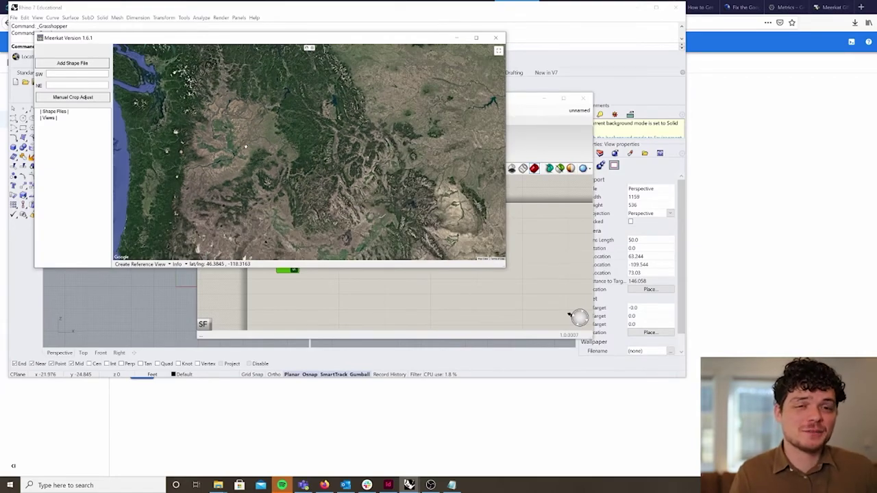
{"action": "scroll", "coordinate": [336, 209], "scroll_direction": "down", "scroll_amount": 3}
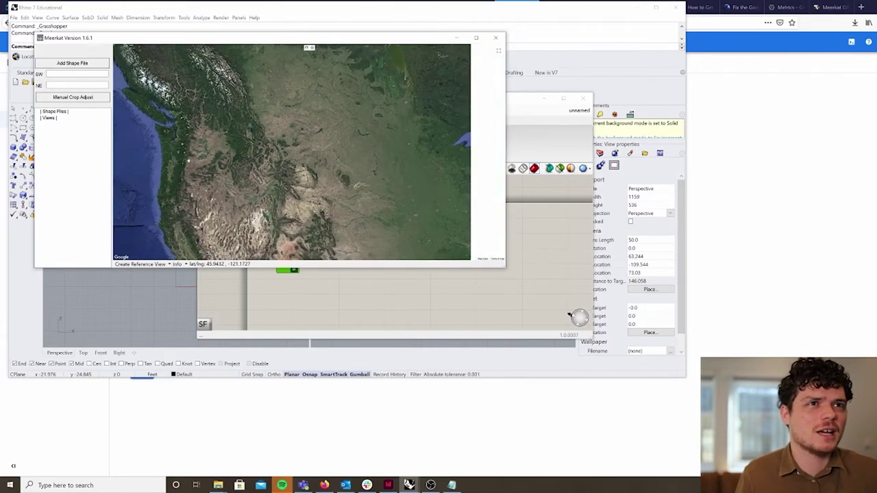
{"action": "left_click_drag", "start_coordinate": [335, 209], "coordinate": [240, 186]}
{"action": "scroll", "coordinate": [241, 186], "scroll_direction": "up", "scroll_amount": 5}
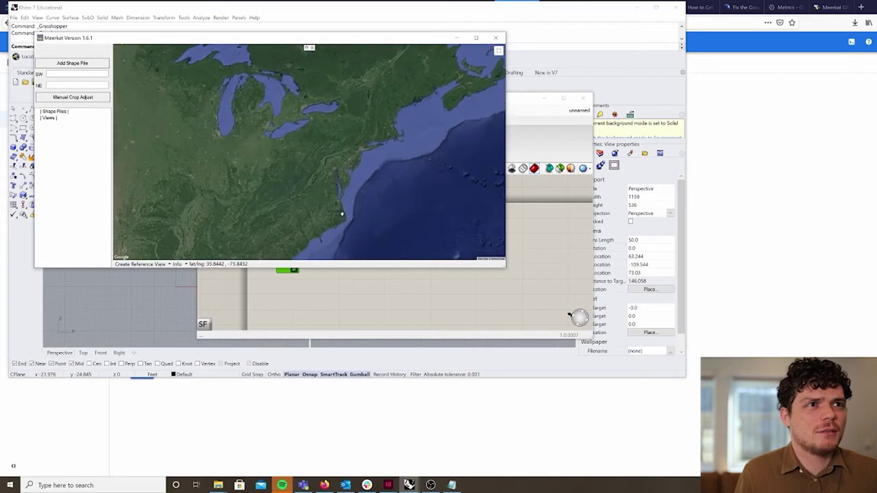
{"action": "scroll", "coordinate": [311, 212], "scroll_direction": "up", "scroll_amount": 4}
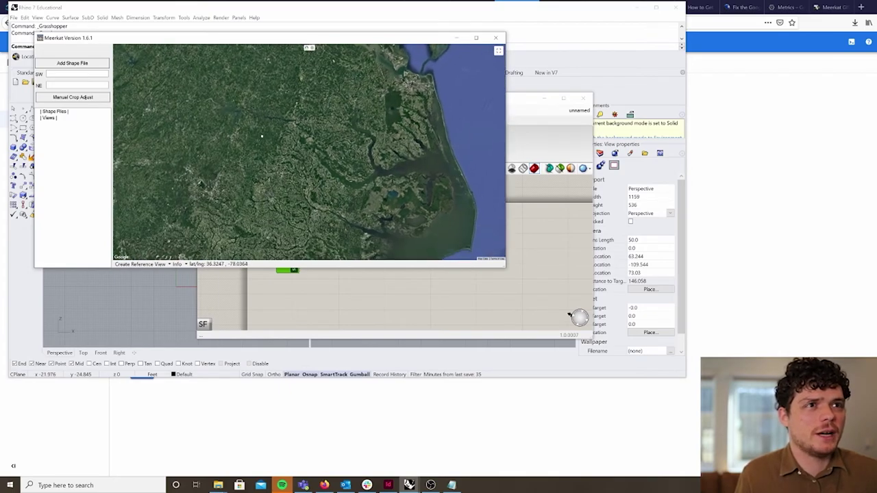
Browse from GIS DATA into Raleigh_2_Foot_Contours-shp and select its contours shapefile
{"action": "left_click", "coordinate": [72, 63]}
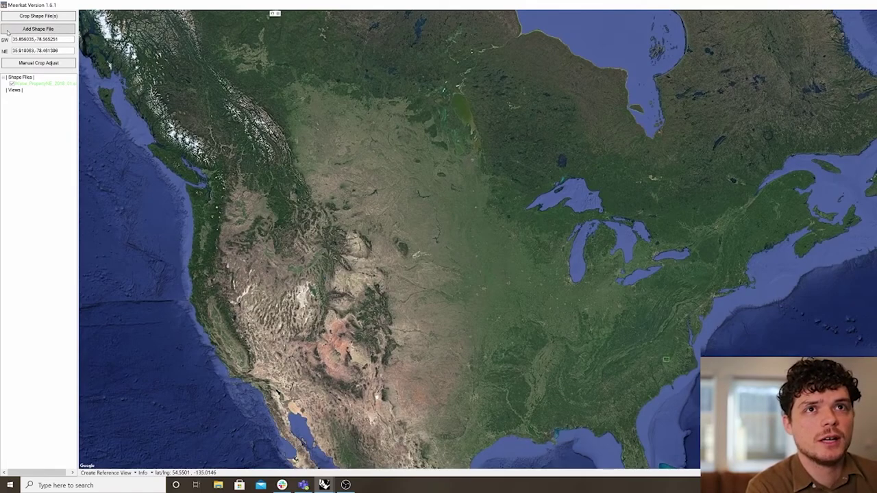
{"action": "left_click", "coordinate": [31, 31]}
{"action": "left_click", "coordinate": [199, 68]}
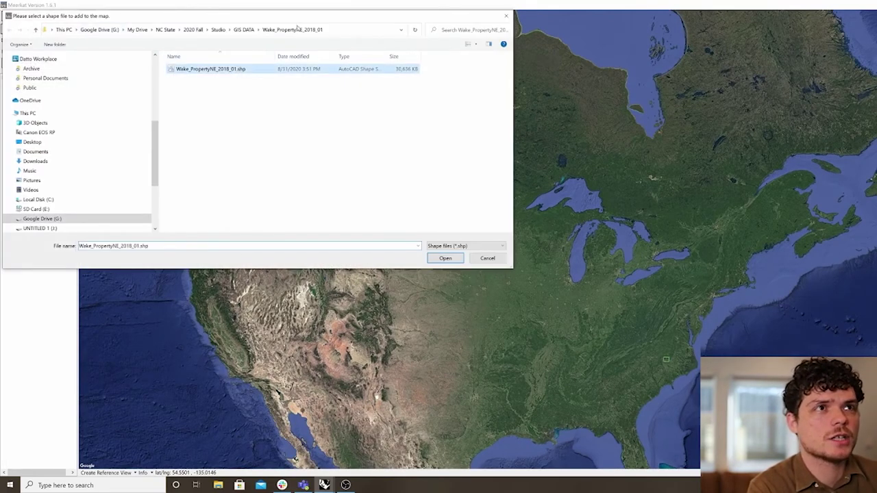
{"action": "left_click", "coordinate": [244, 30]}
{"action": "left_click", "coordinate": [223, 146]}
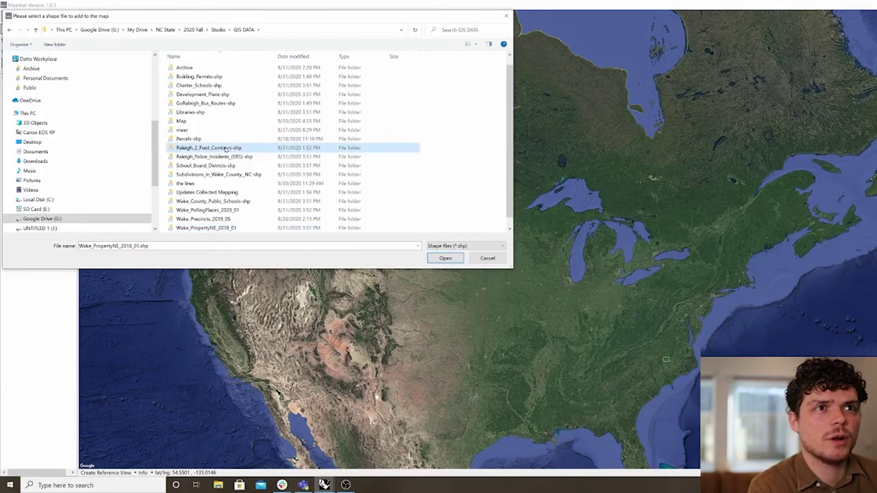
{"action": "left_click", "coordinate": [443, 260]}
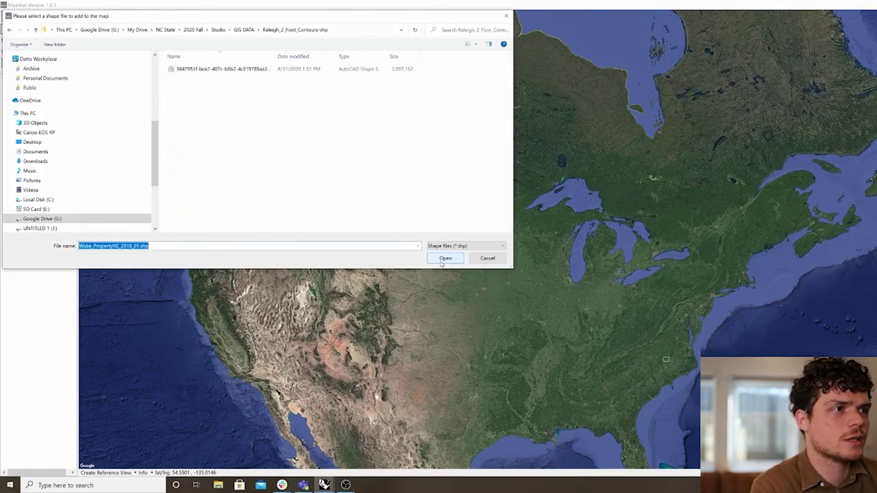
{"action": "left_click", "coordinate": [240, 70]}
Load the Raleigh contours shapefile and zoom the map into Raleigh
{"action": "left_click", "coordinate": [446, 258]}
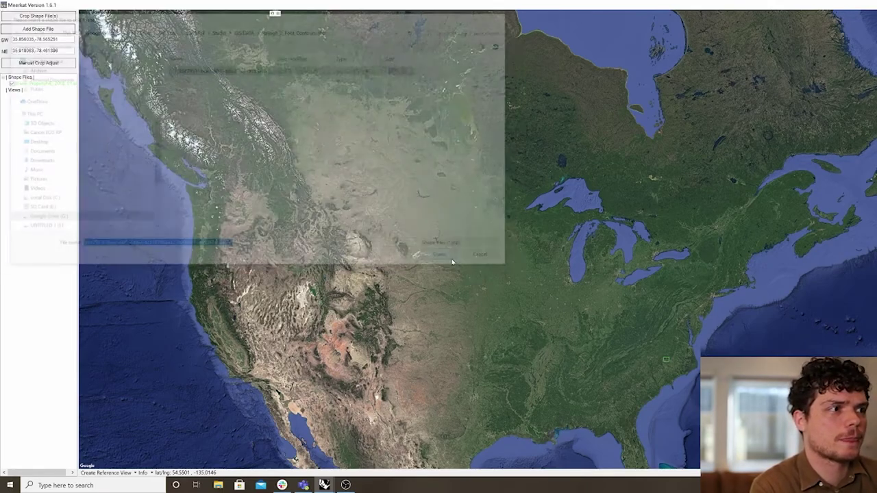
{"action": "scroll", "coordinate": [642, 344], "scroll_direction": "up", "scroll_amount": 1}
{"action": "scroll", "coordinate": [642, 345], "scroll_direction": "up", "scroll_amount": 1}
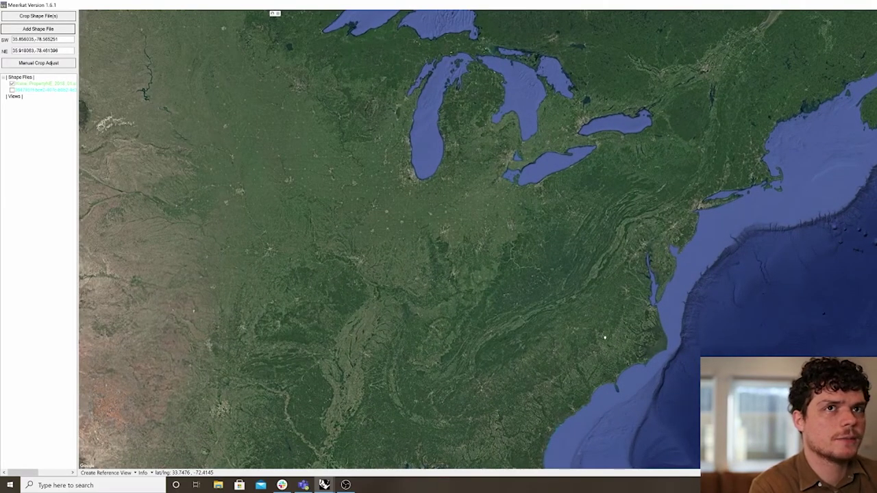
{"action": "scroll", "coordinate": [605, 337], "scroll_direction": "up", "scroll_amount": 1}
{"action": "scroll", "coordinate": [586, 327], "scroll_direction": "up", "scroll_amount": 1}
{"action": "scroll", "coordinate": [553, 315], "scroll_direction": "up", "scroll_amount": 1}
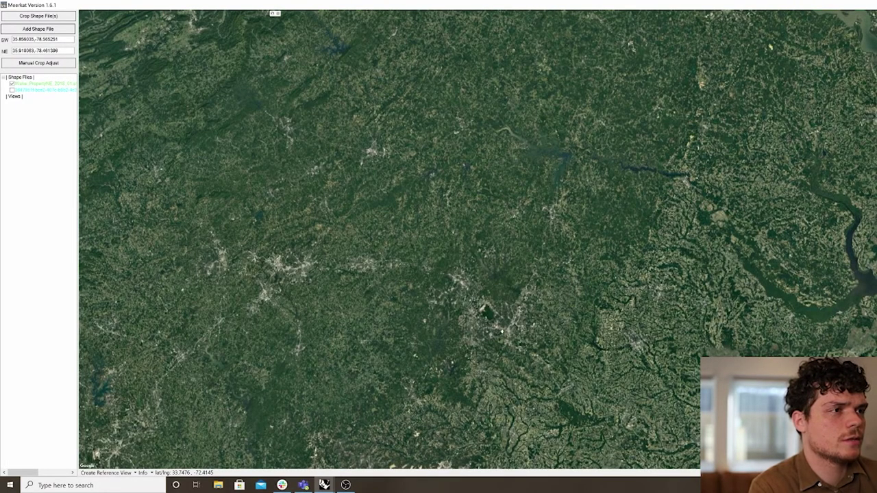
{"action": "scroll", "coordinate": [491, 299], "scroll_direction": "up", "scroll_amount": 1}
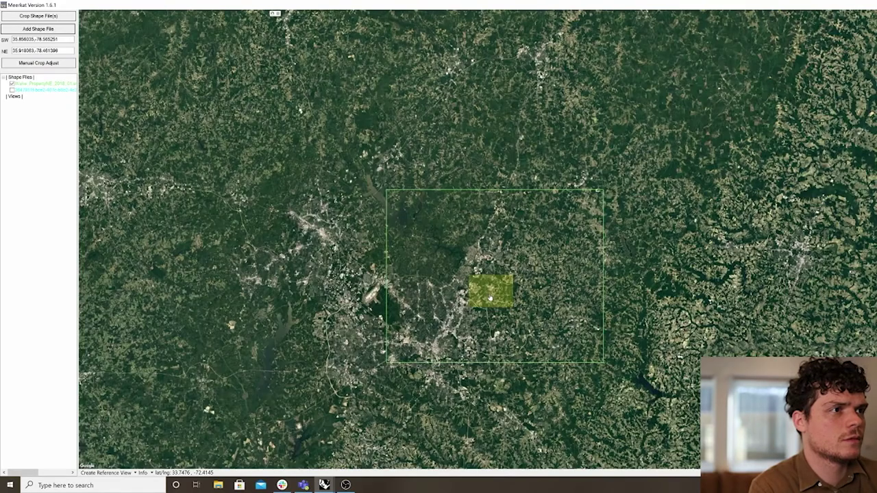
{"action": "scroll", "coordinate": [490, 299], "scroll_direction": "up", "scroll_amount": 1}
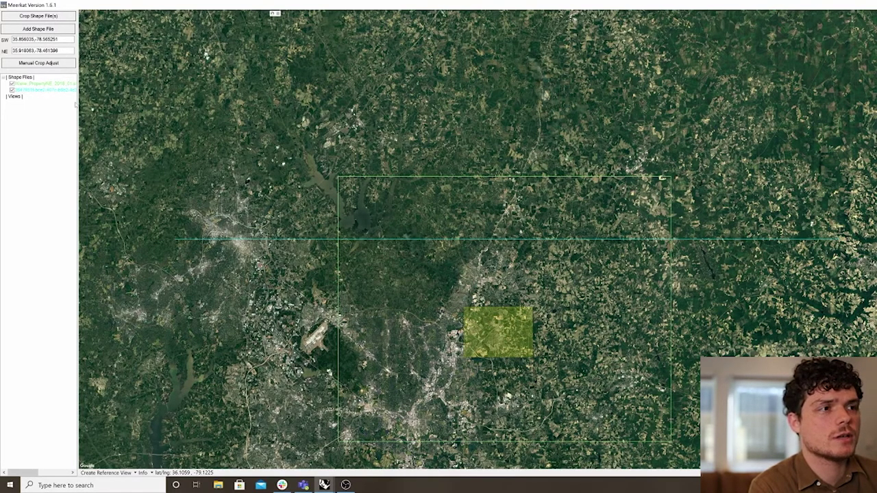
Frame the map on the loaded shape's outline and current crop rectangle
{"action": "left_click", "coordinate": [30, 77]}
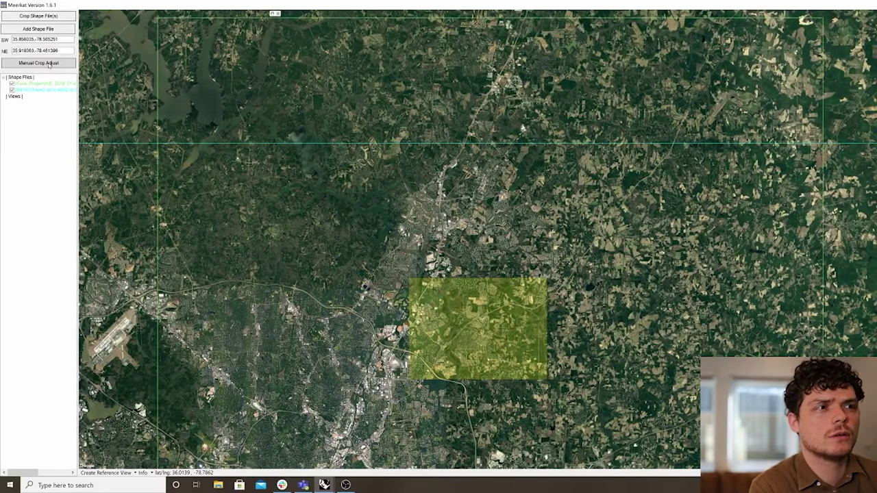
{"action": "left_click", "coordinate": [48, 65]}
{"action": "scroll", "coordinate": [491, 237], "scroll_direction": "down", "scroll_amount": 1}
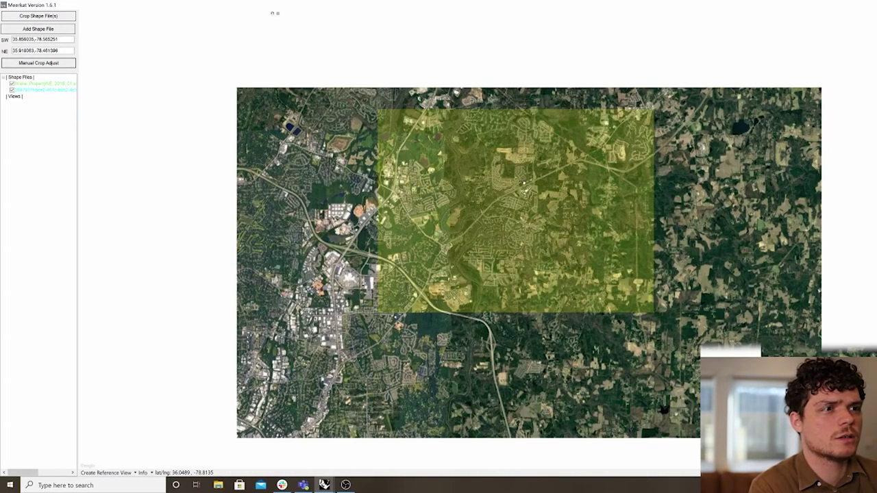
{"action": "scroll", "coordinate": [490, 237], "scroll_direction": "down", "scroll_amount": 1}
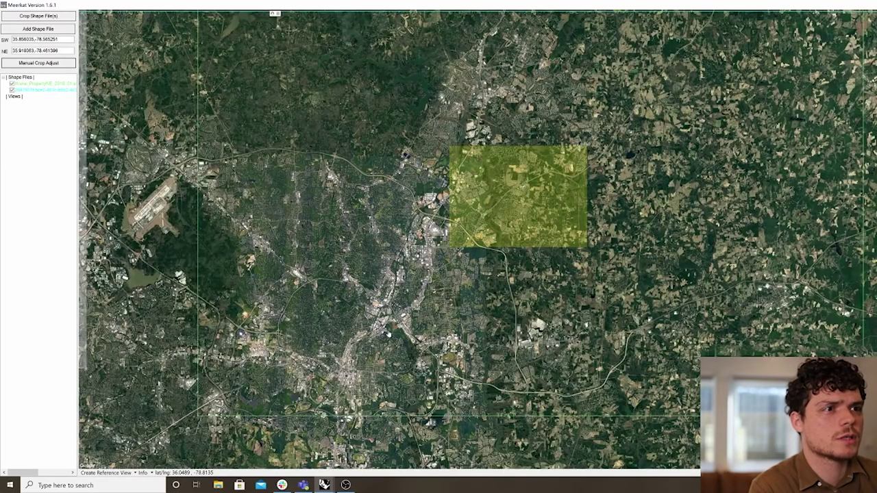
{"action": "scroll", "coordinate": [326, 401], "scroll_direction": "up", "scroll_amount": 1}
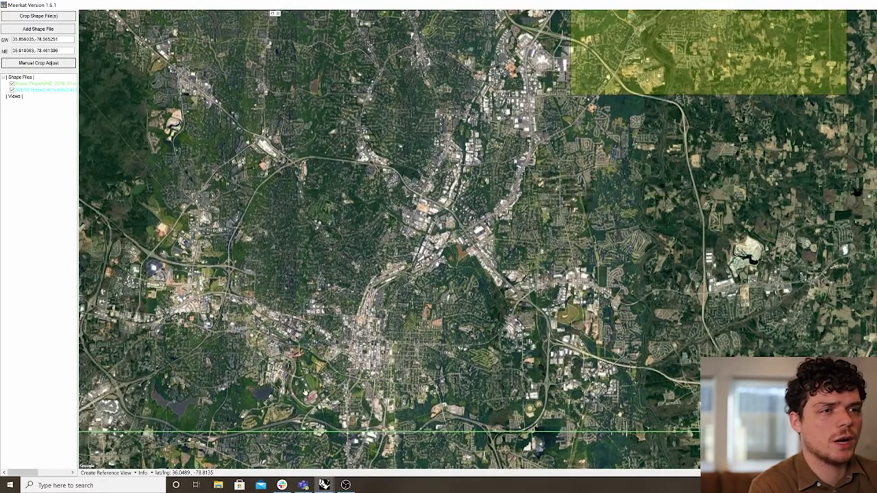
{"action": "scroll", "coordinate": [306, 391], "scroll_direction": "up", "scroll_amount": 1}
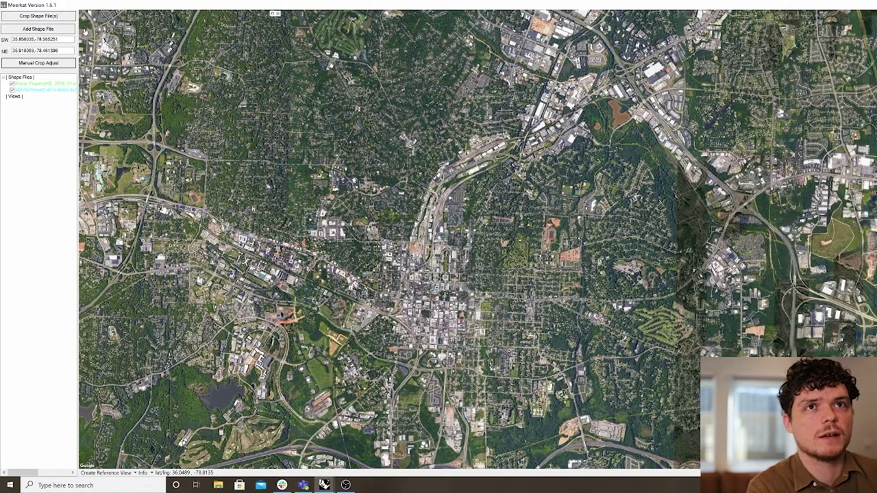
Draw a rectangle crop over downtown Raleigh (SW 35.761038,-78.674564, NE 35.788058,-78.632535) and apply it
{"action": "left_click", "coordinate": [73, 15]}
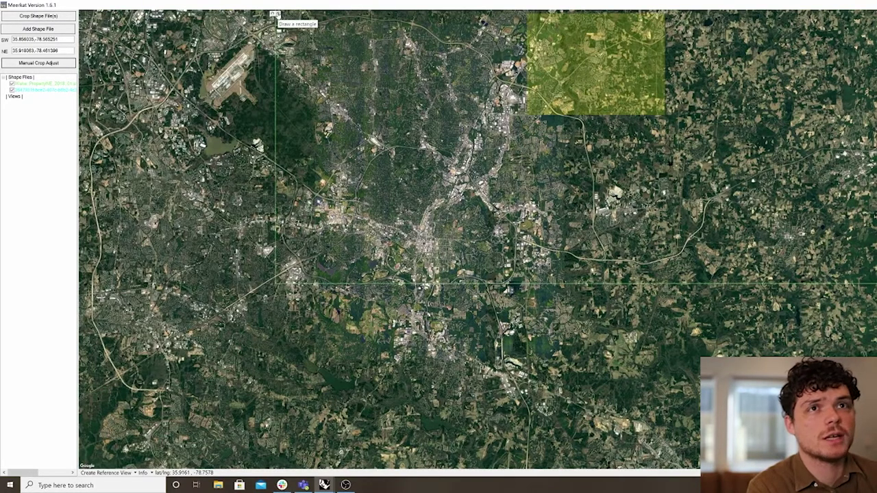
{"action": "left_click", "coordinate": [275, 14]}
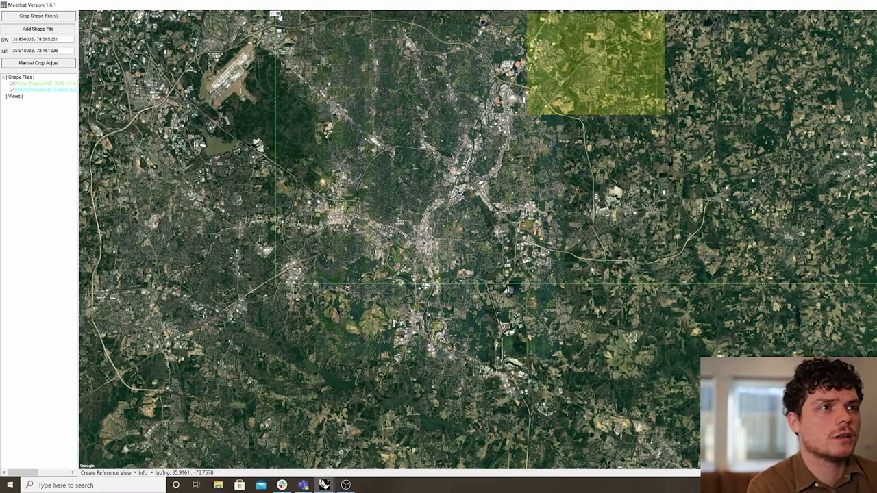
{"action": "left_click_drag", "start_coordinate": [380, 225], "coordinate": [439, 276]}
{"action": "scroll", "coordinate": [423, 227], "scroll_direction": "up", "scroll_amount": 1}
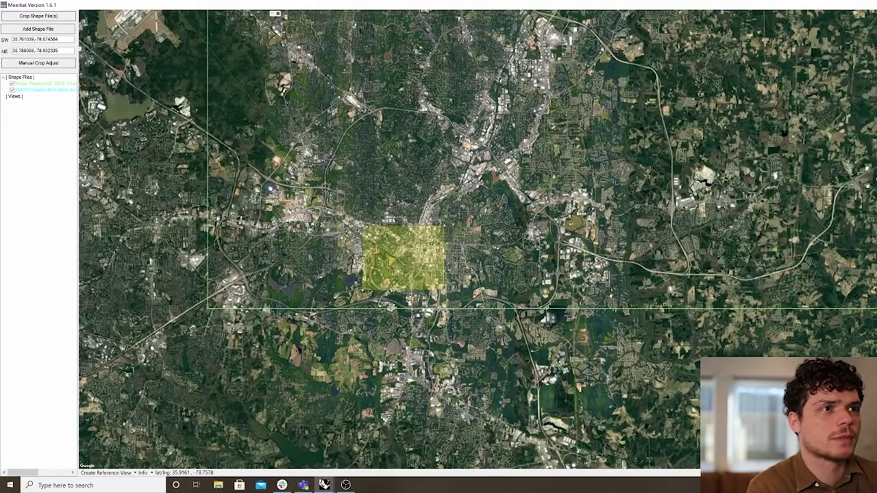
{"action": "scroll", "coordinate": [423, 230], "scroll_direction": "up", "scroll_amount": 3}
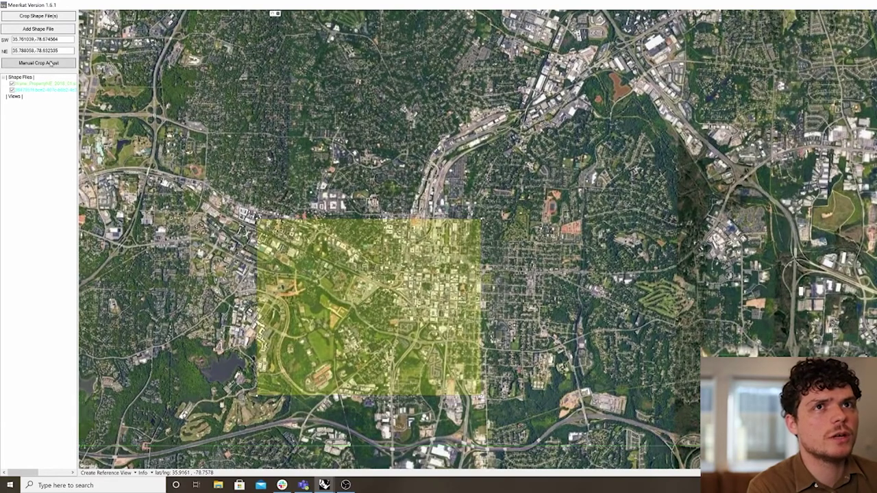
{"action": "left_click", "coordinate": [57, 64]}
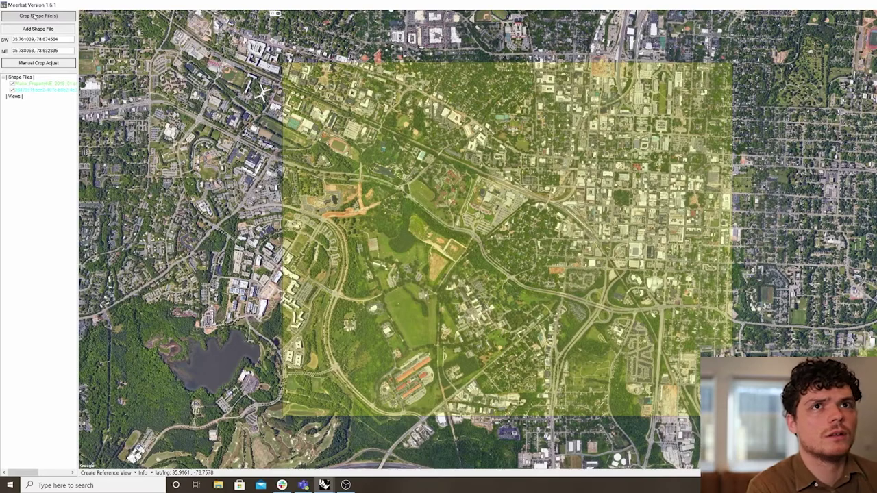
Export the cropped shapefiles into a newly created Desktop folder named 'test'
{"action": "left_click", "coordinate": [35, 16]}
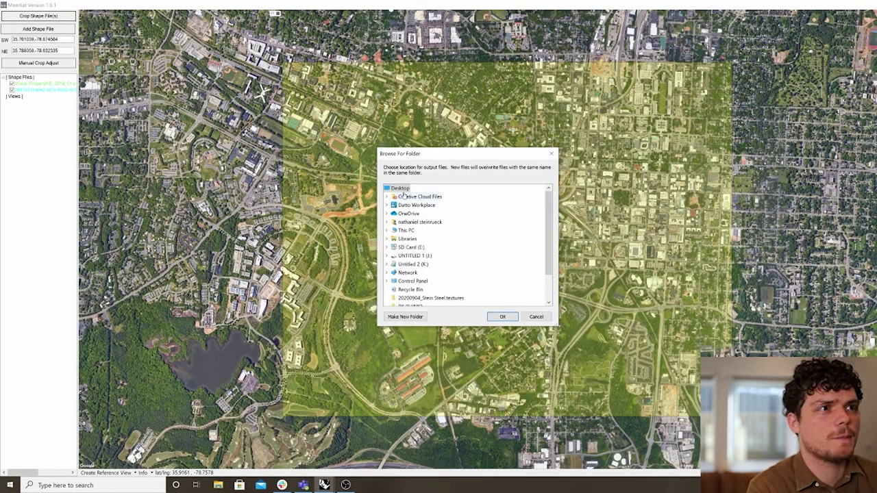
{"action": "left_click", "coordinate": [410, 317]}
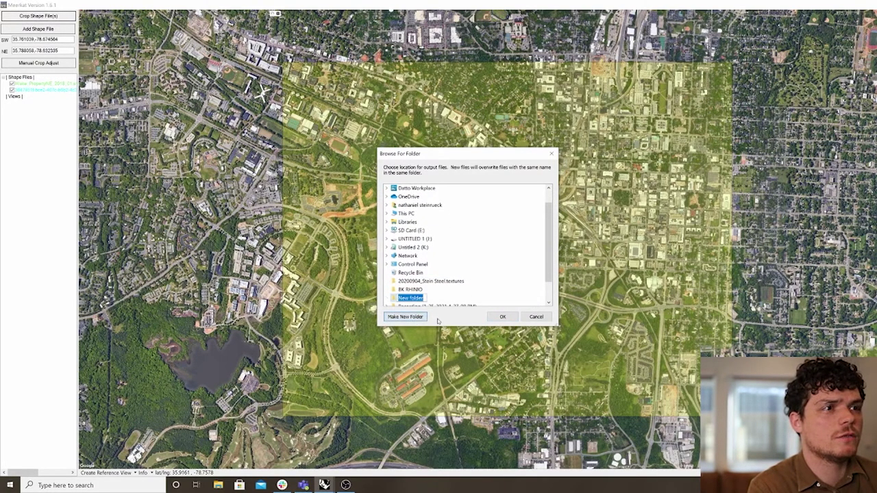
{"action": "type", "text": "test"}
{"action": "key", "text": "Return"}
{"action": "left_click", "coordinate": [503, 317]}
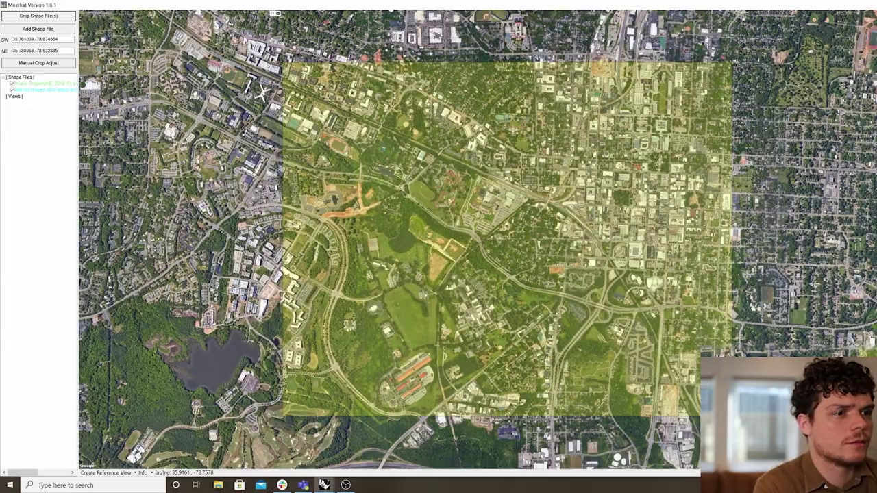